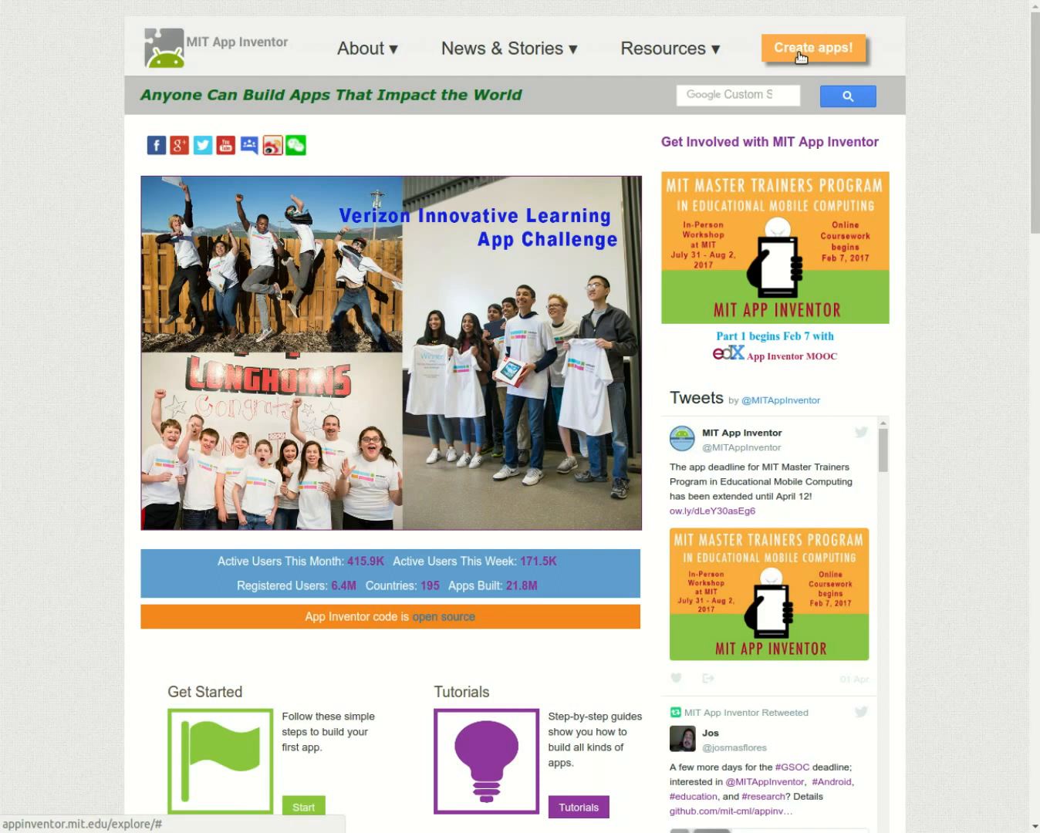
- Start creating apps, sign in to the Google account with its user name and password, and authorise access for App Inventor
{"action": "left_click", "coordinate": [832, 54]}
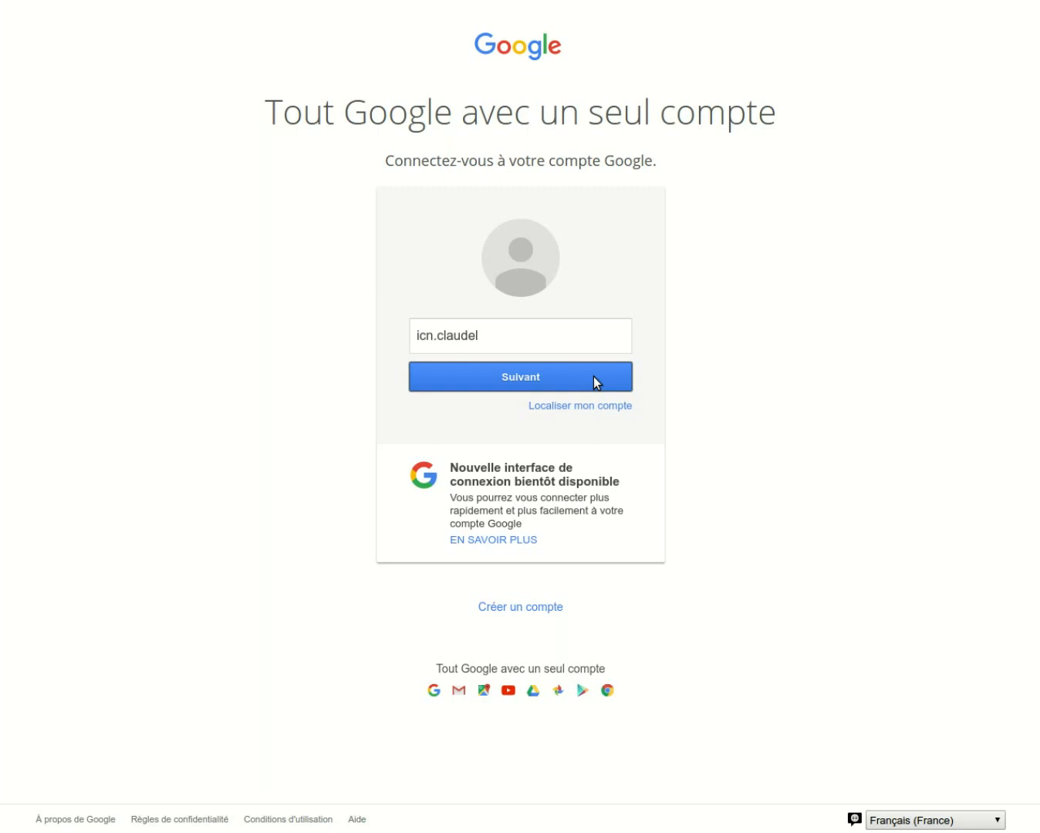
{"action": "left_click", "coordinate": [593, 377]}
{"action": "key", "text": "ctrl+v"}
{"action": "left_click", "coordinate": [551, 407]}
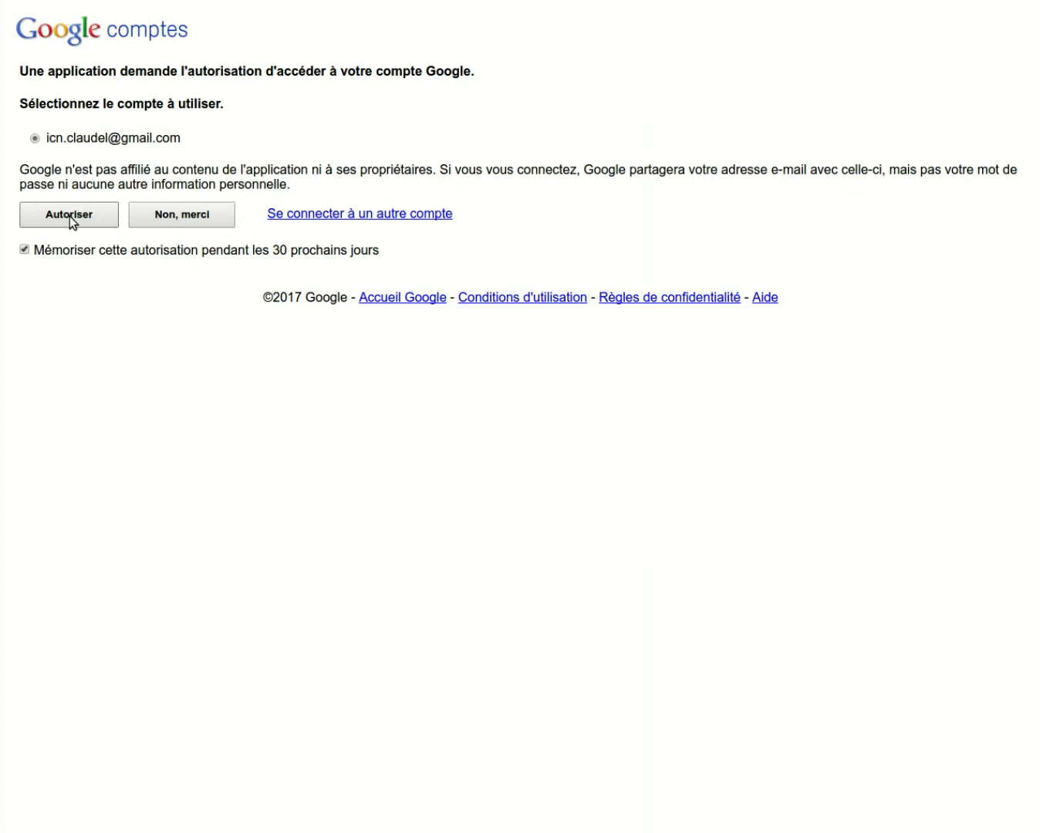
{"action": "left_click", "coordinate": [69, 216]}
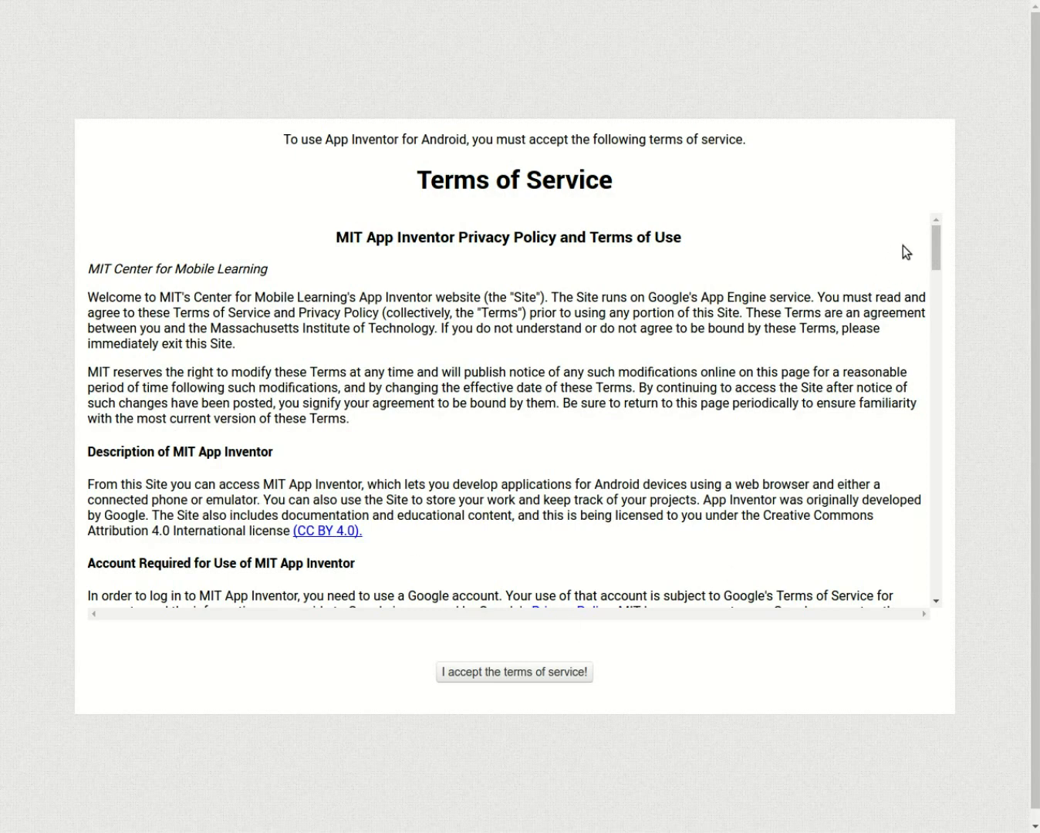
- Accept the App Inventor terms of service and switch the interface language to Français
{"action": "left_click_drag", "start_coordinate": [935, 245], "coordinate": [934, 587]}
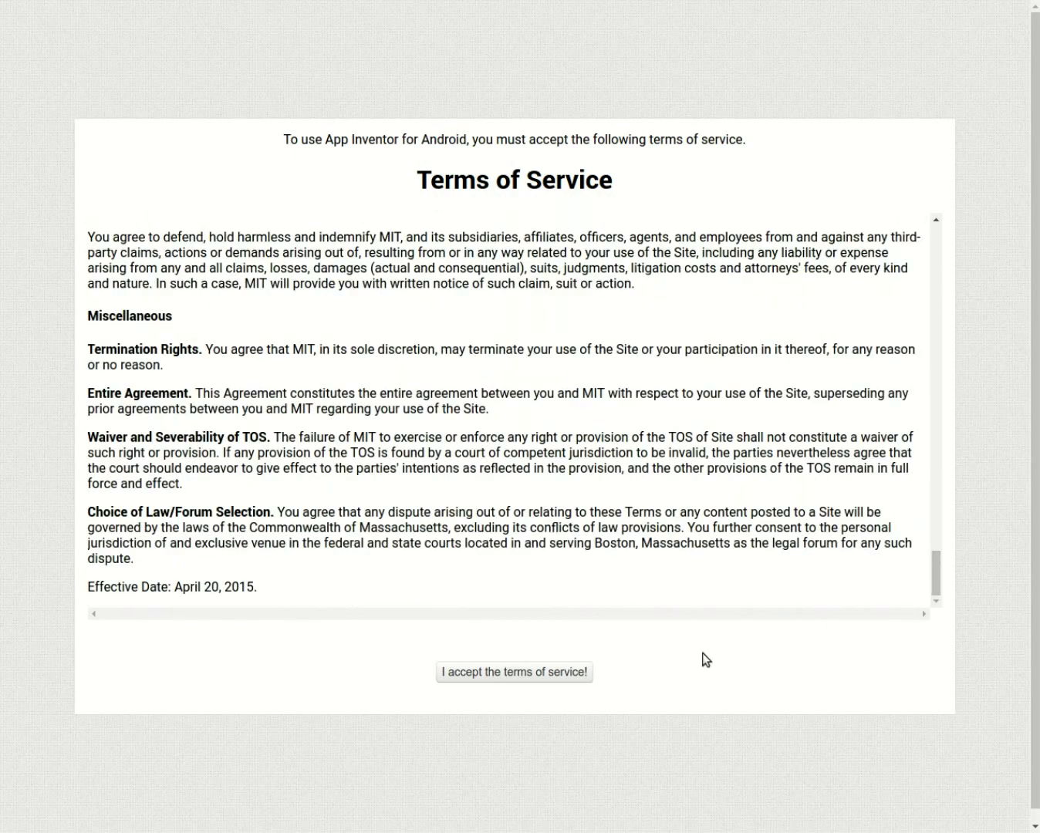
{"action": "left_click", "coordinate": [588, 673]}
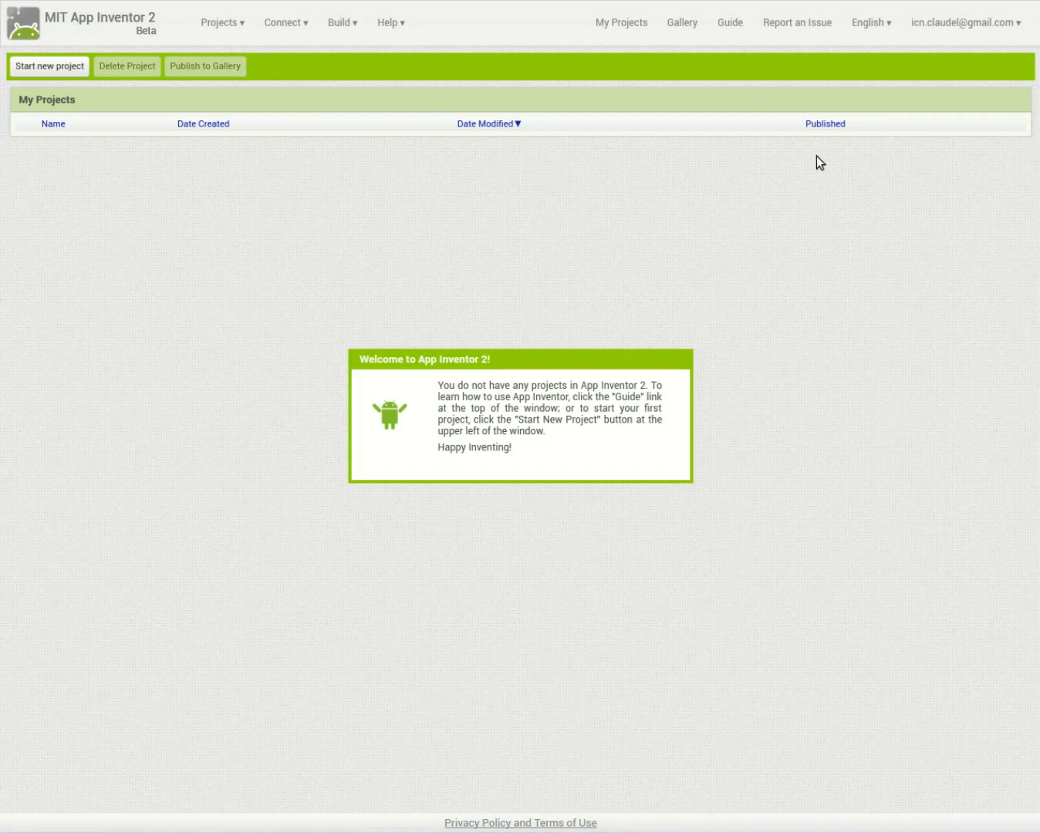
{"action": "left_click", "coordinate": [891, 24]}
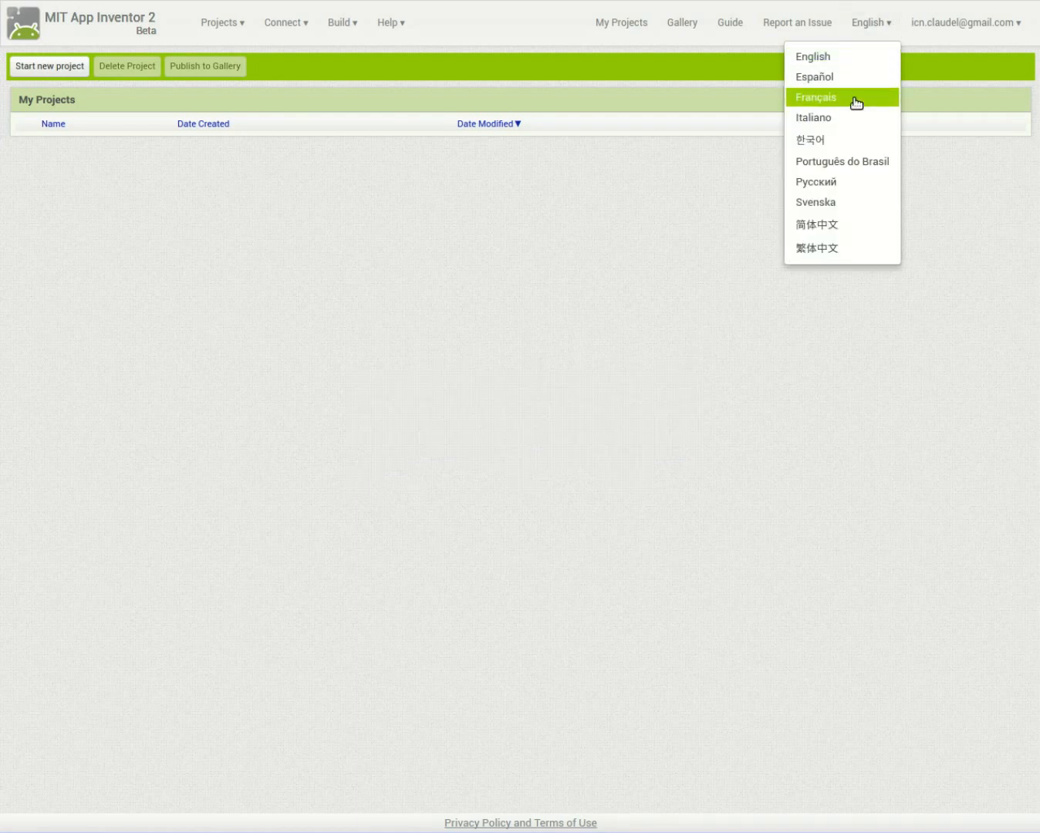
{"action": "left_click", "coordinate": [855, 96]}
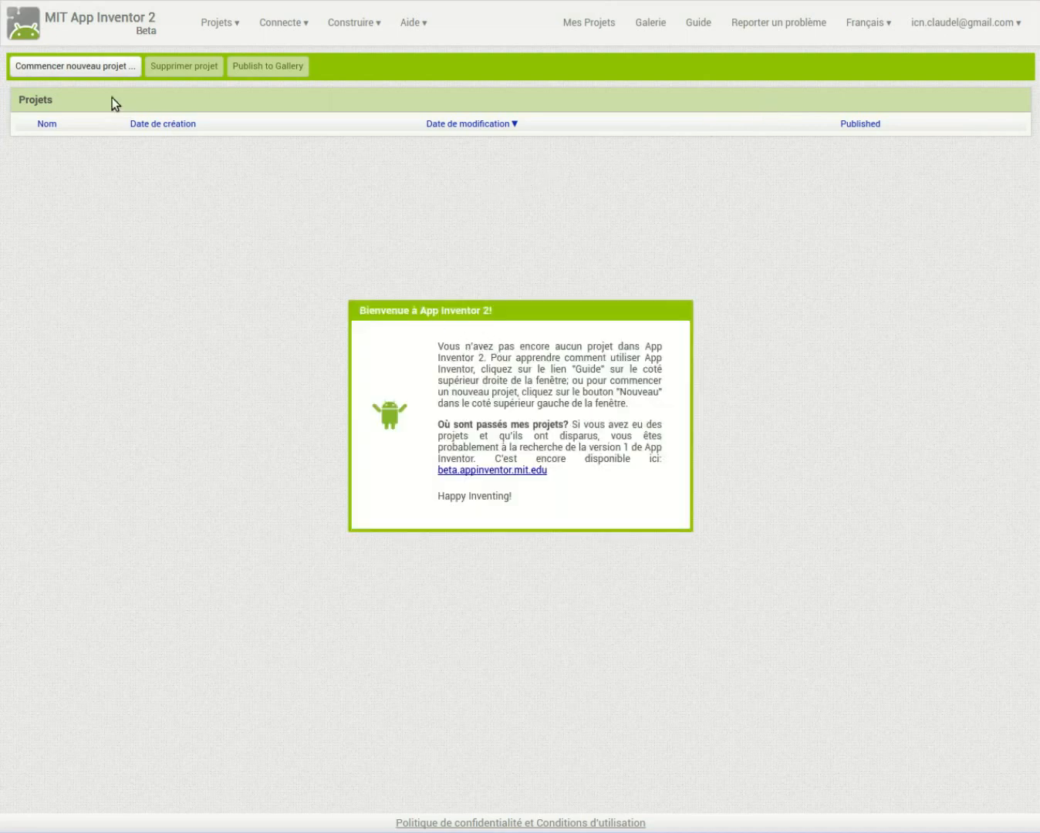
- Create a new project named TapTuxTL
{"action": "left_click", "coordinate": [115, 66]}
{"action": "type", "text": "T"}
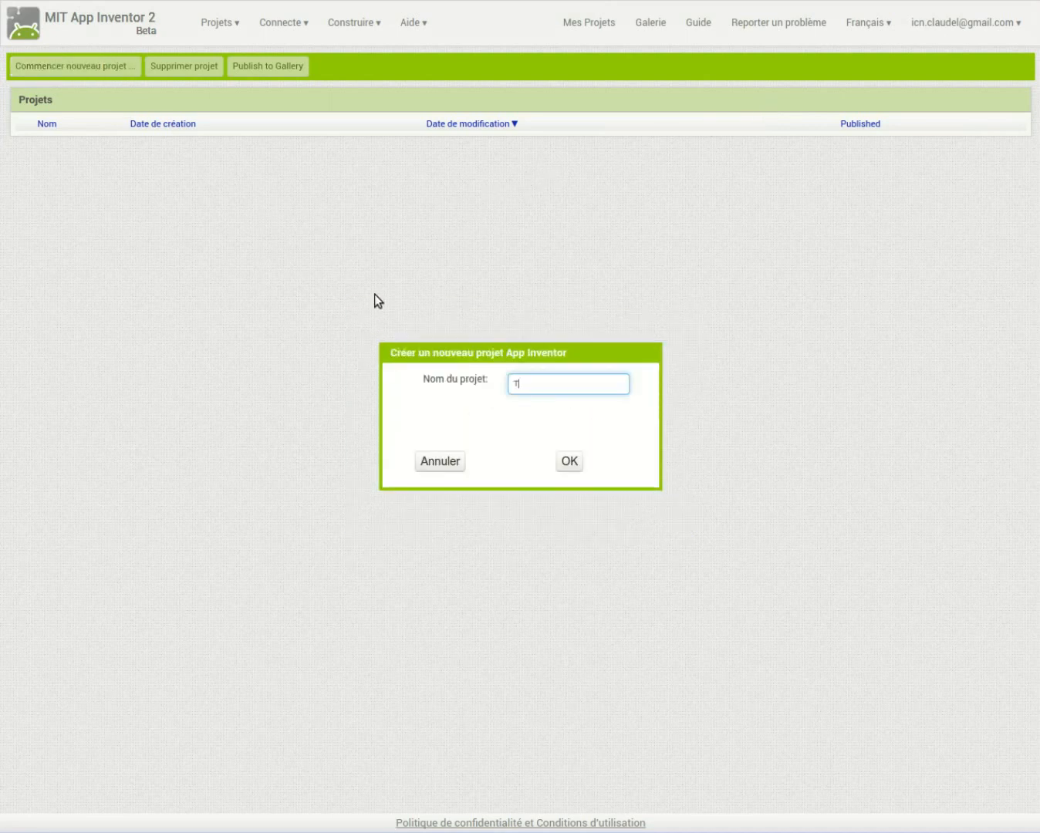
{"action": "type", "text": "apTux"}
{"action": "type", "text": "TL"}
{"action": "key", "text": "Return"}
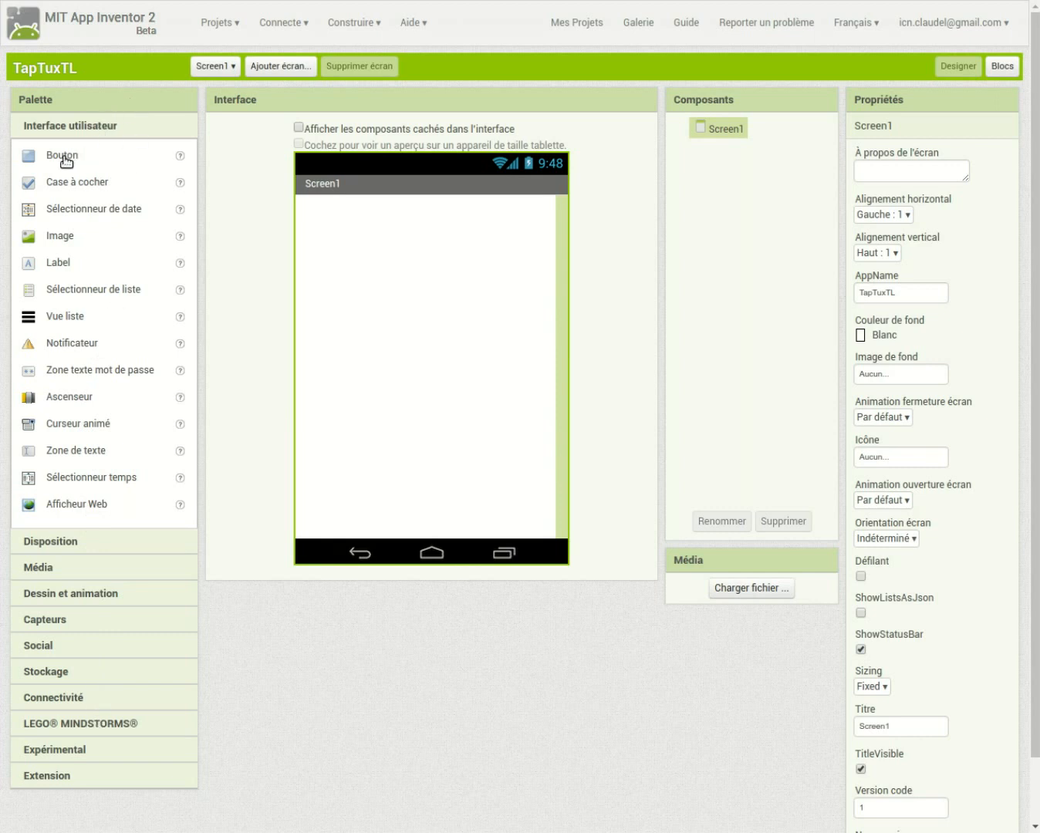
- Add two buttons one below the other on Screen1 and set the second button's background colour to Cyan
{"action": "left_click_drag", "start_coordinate": [66, 162], "coordinate": [388, 248]}
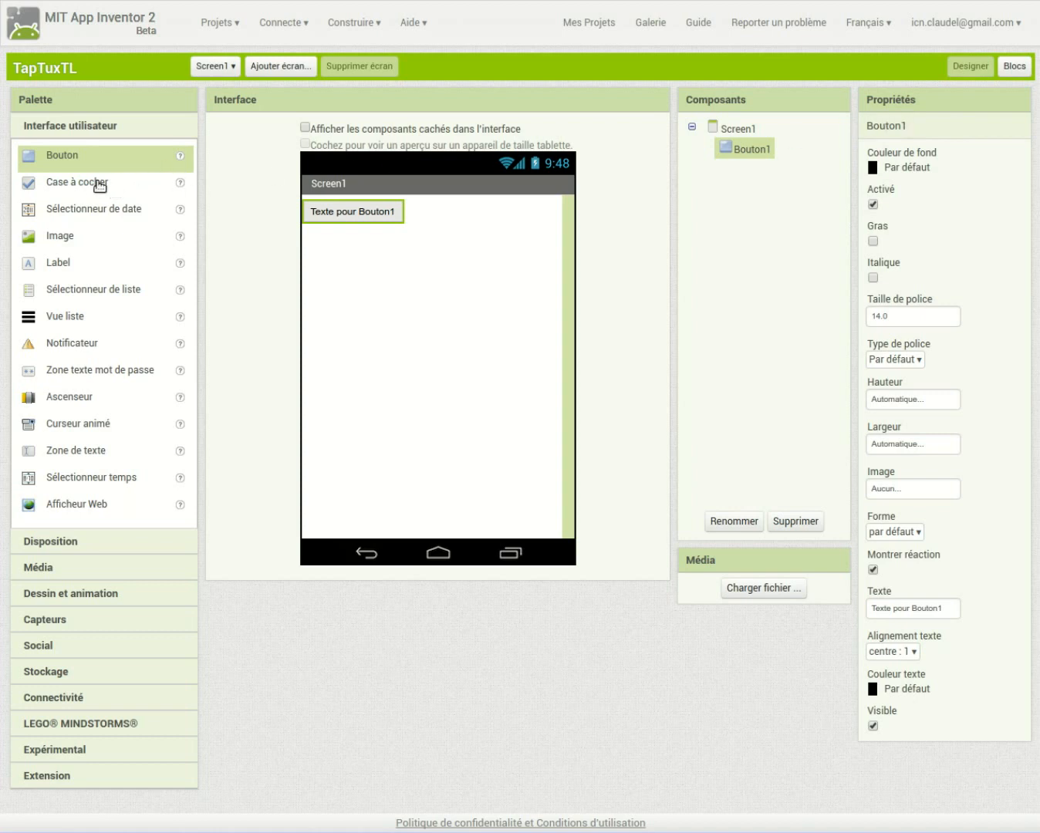
{"action": "left_click_drag", "start_coordinate": [73, 158], "coordinate": [342, 252]}
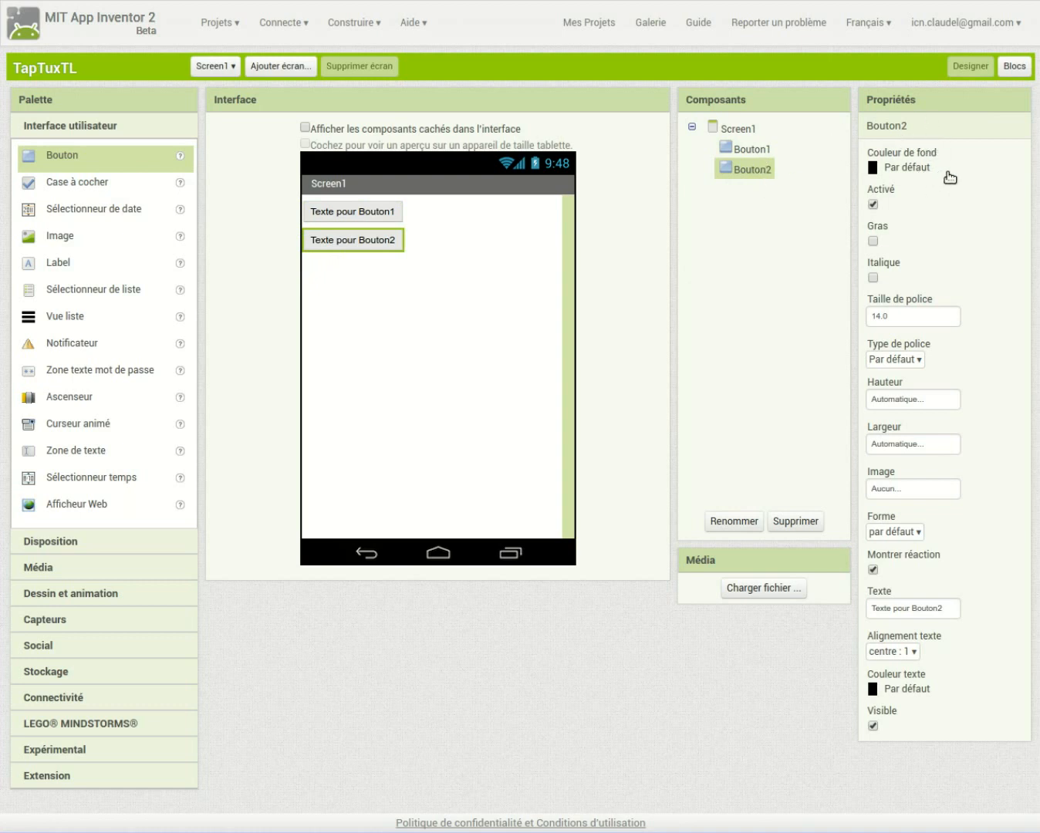
{"action": "left_click", "coordinate": [904, 168]}
{"action": "left_click", "coordinate": [902, 252]}
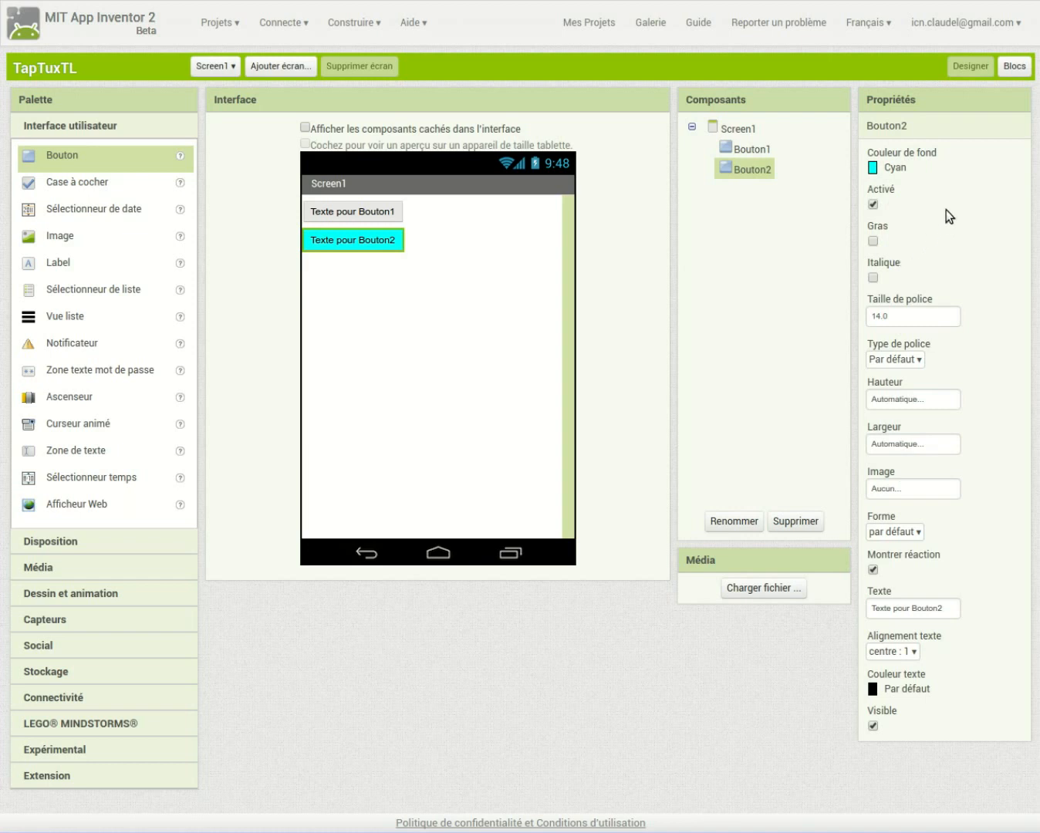
- Set Bouton1's background colour to Orange
{"action": "left_click", "coordinate": [760, 149]}
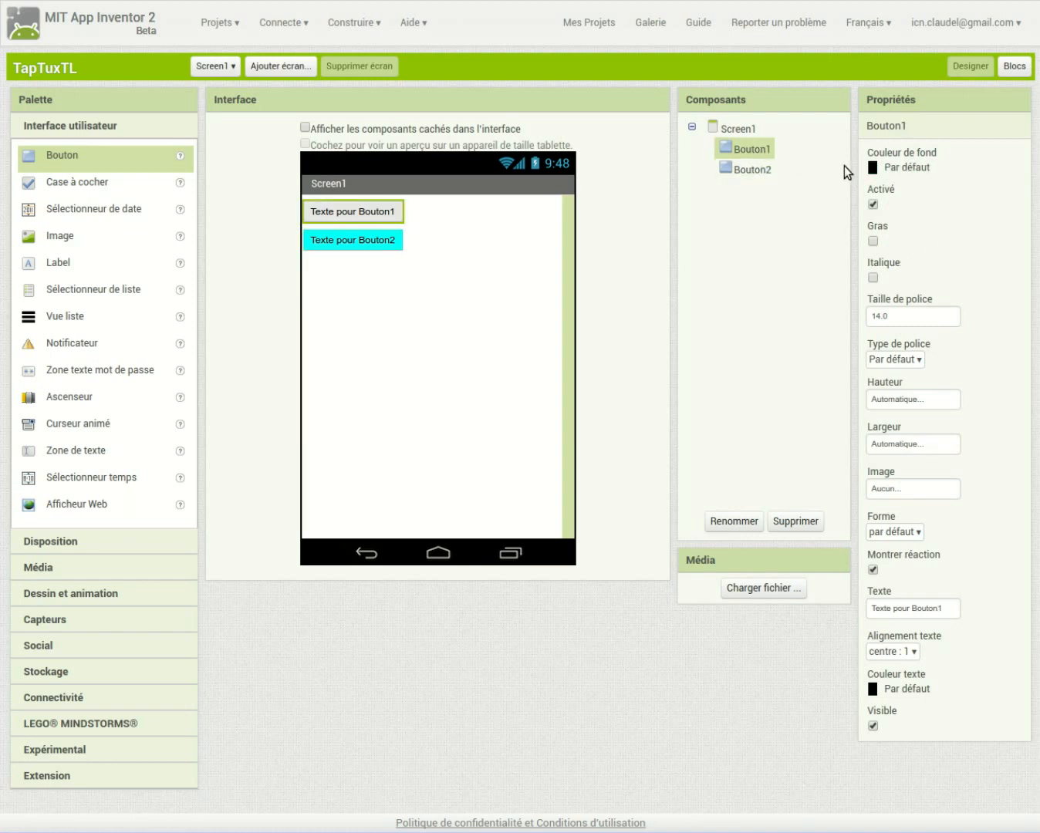
{"action": "left_click", "coordinate": [895, 167]}
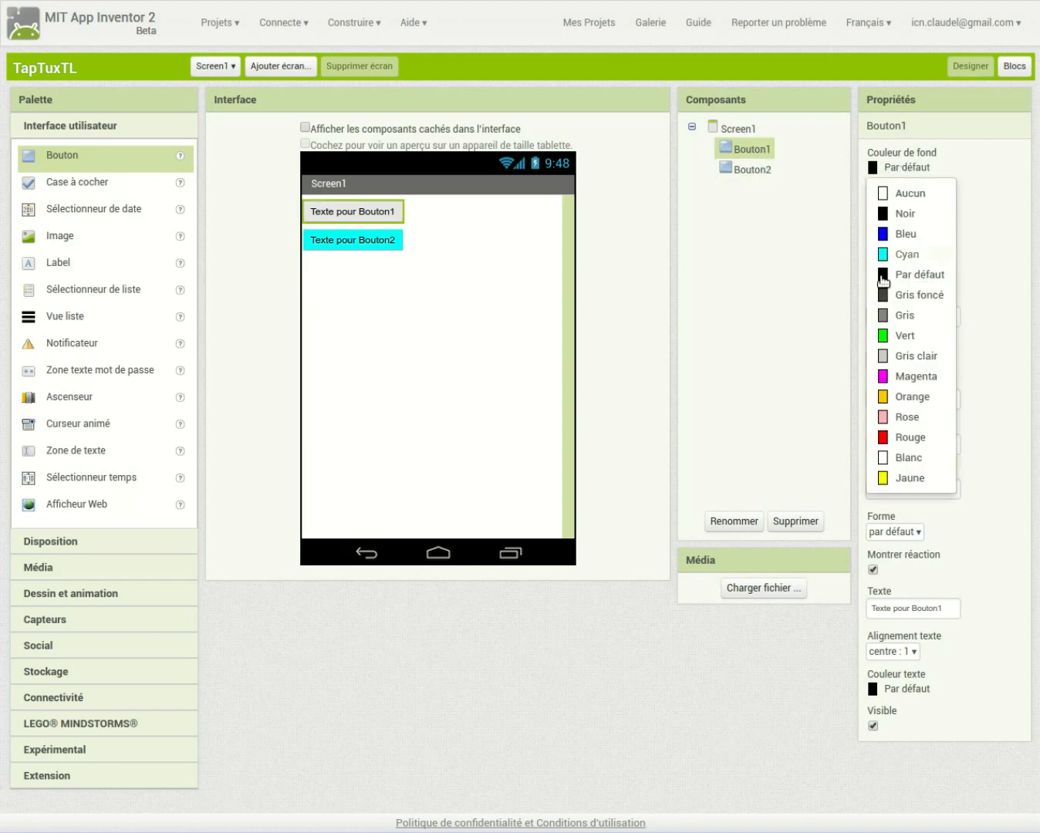
{"action": "left_click", "coordinate": [914, 396]}
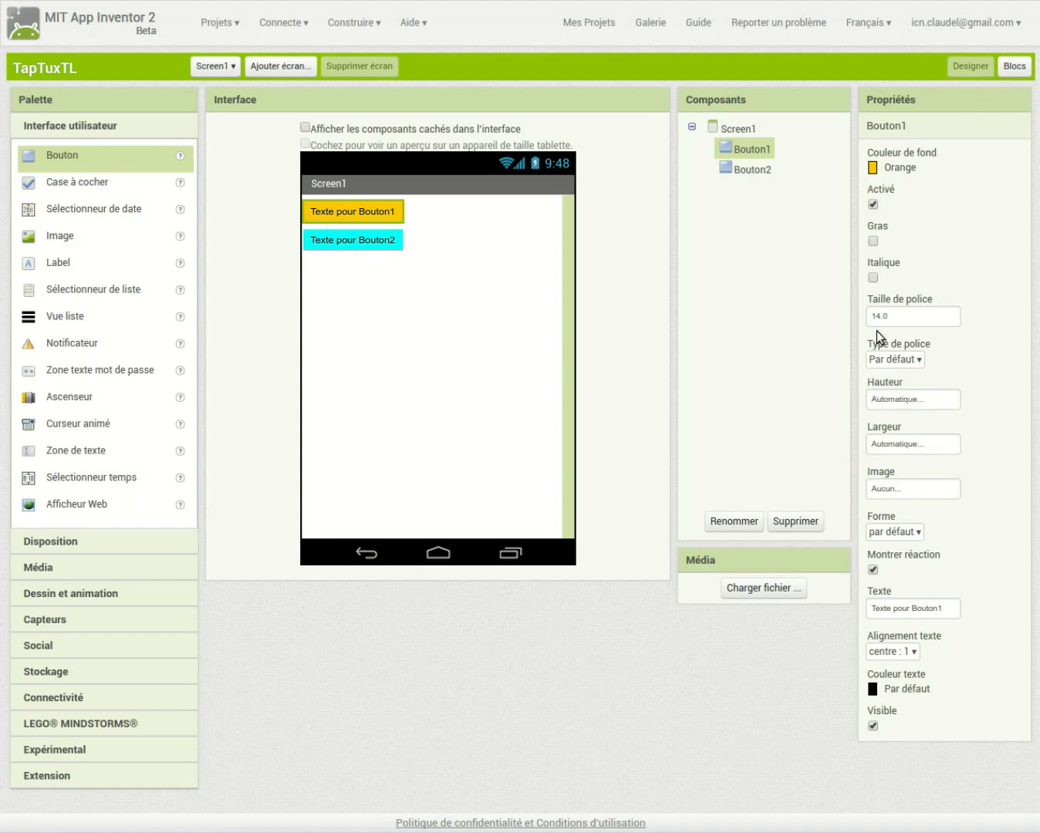
- Format Bouton1's text with font size 24, italic, bold and the monospace typeface
{"action": "left_click", "coordinate": [900, 316]}
{"action": "key", "text": "Delete"}
{"action": "type", "text": "2"}
{"action": "key", "text": "Return"}
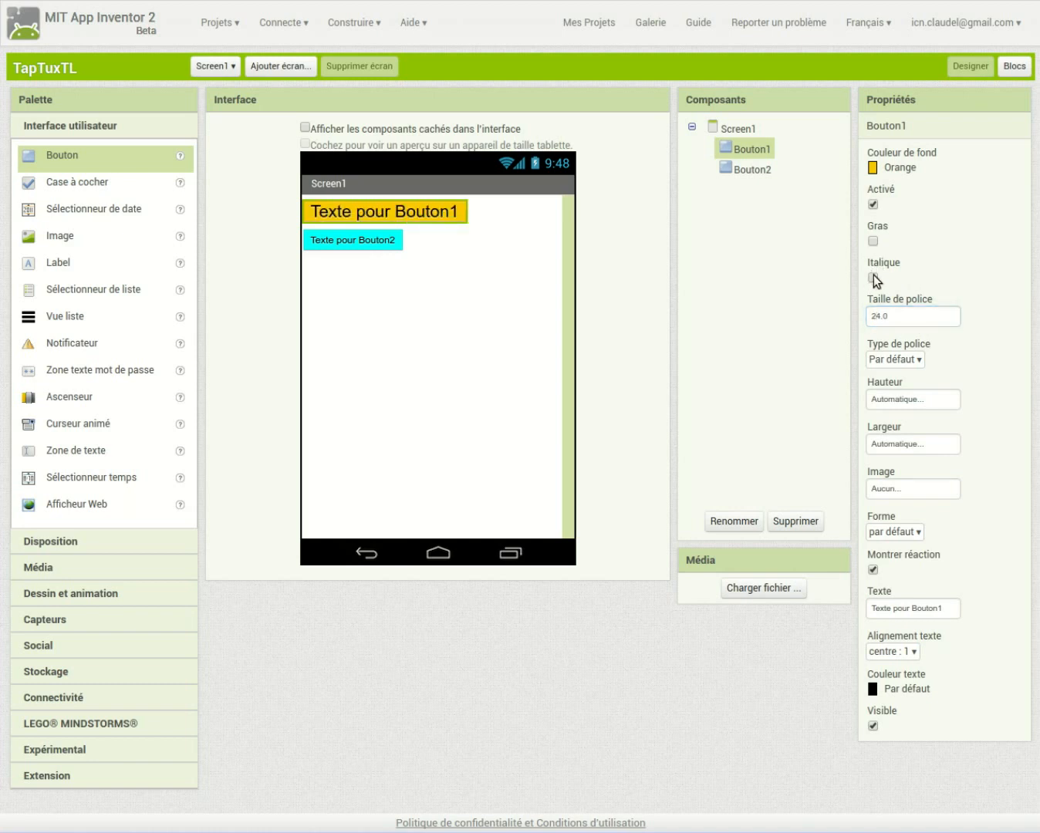
{"action": "left_click", "coordinate": [874, 275]}
{"action": "left_click", "coordinate": [874, 241]}
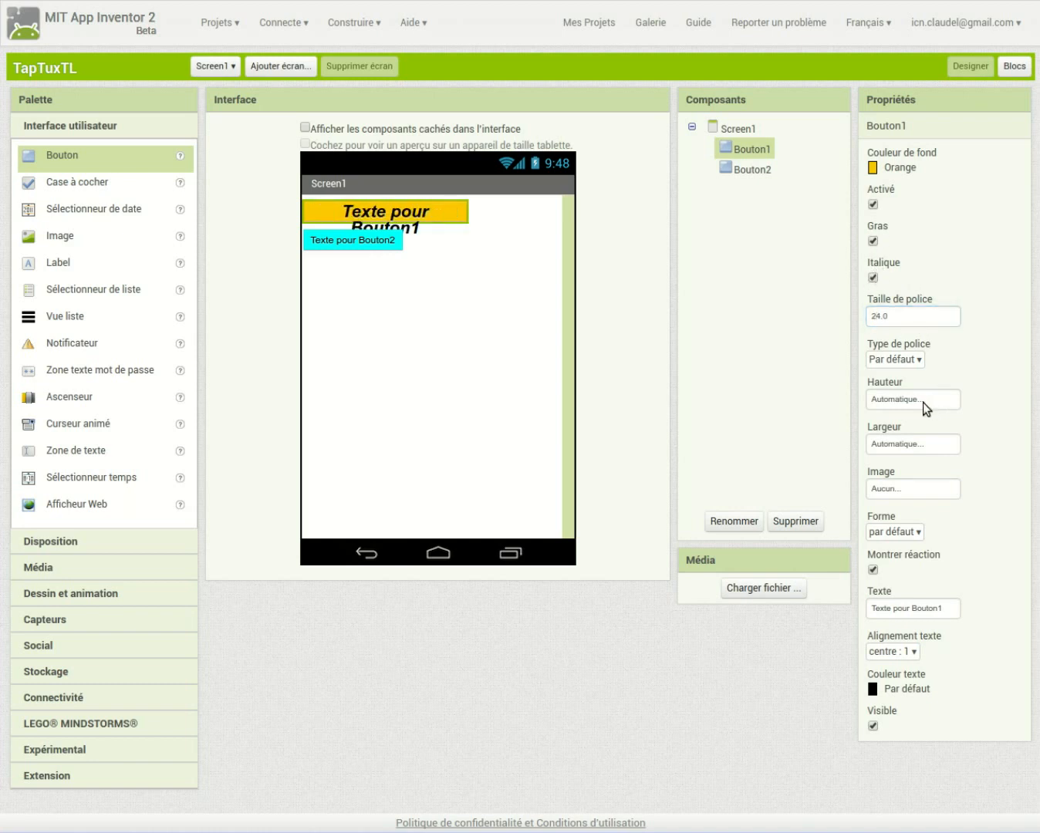
{"action": "left_click", "coordinate": [917, 363]}
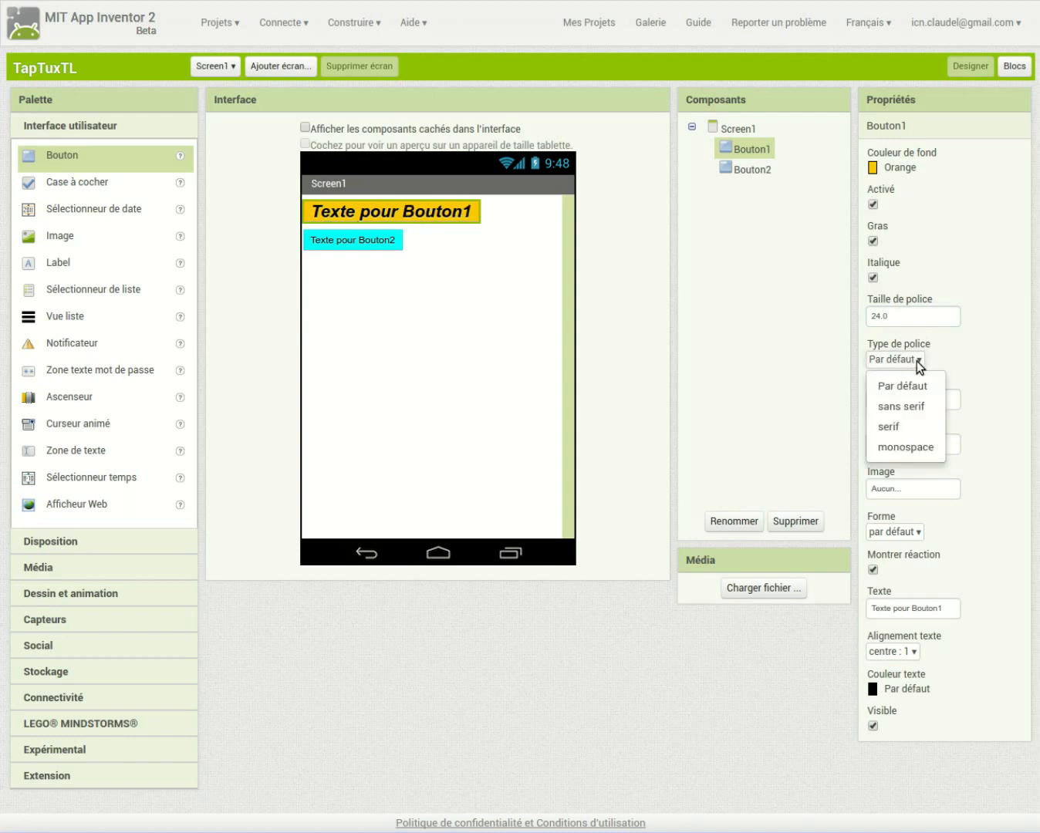
{"action": "left_click", "coordinate": [907, 448]}
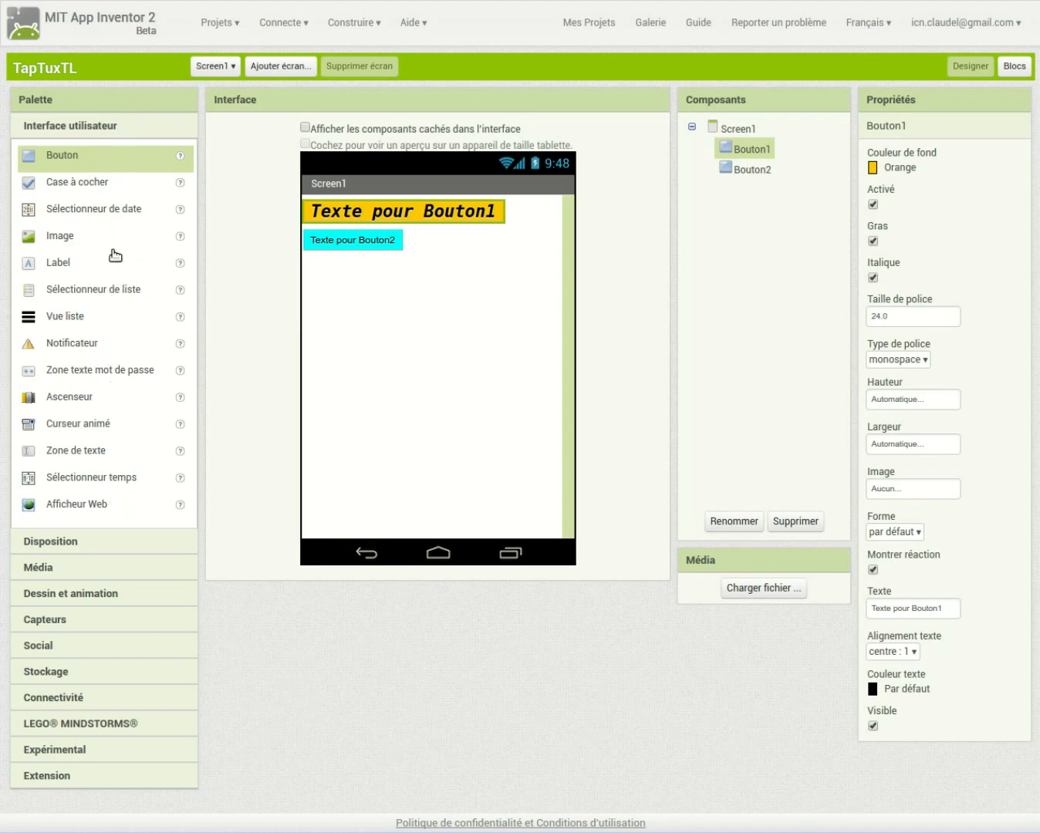
- Examine the components offered in the palette categories from Disposition through Connectivité
{"action": "left_click", "coordinate": [107, 548]}
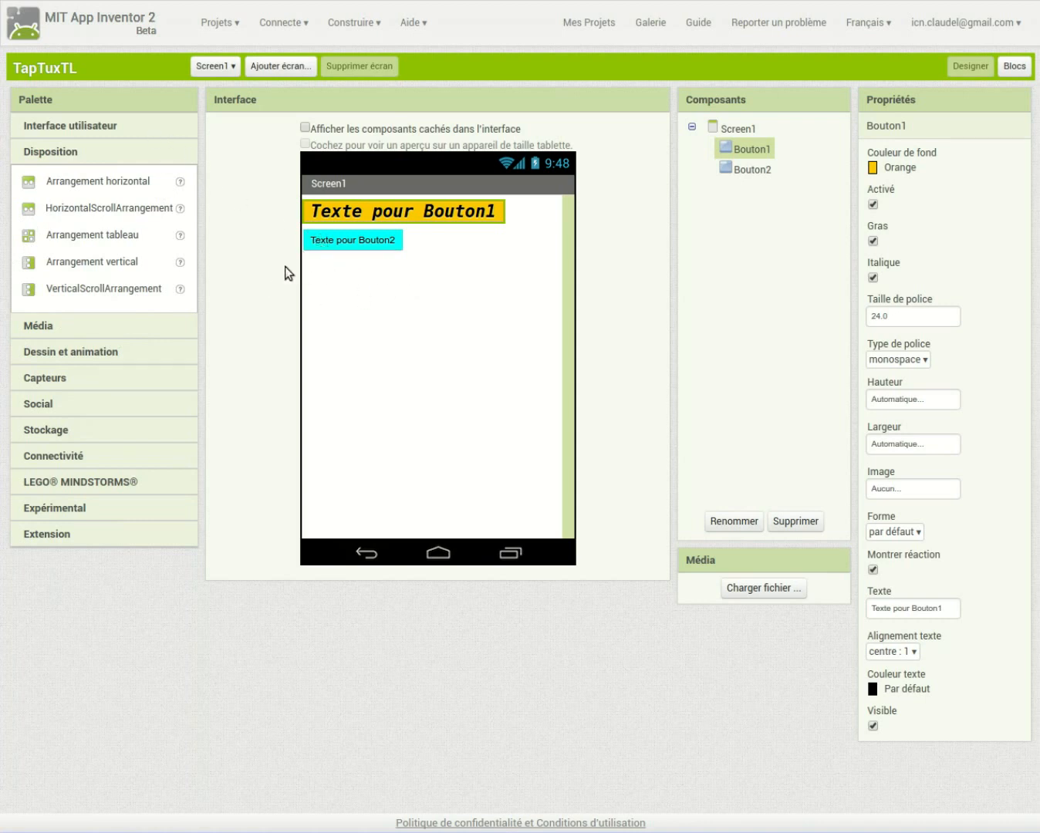
{"action": "left_click", "coordinate": [118, 330]}
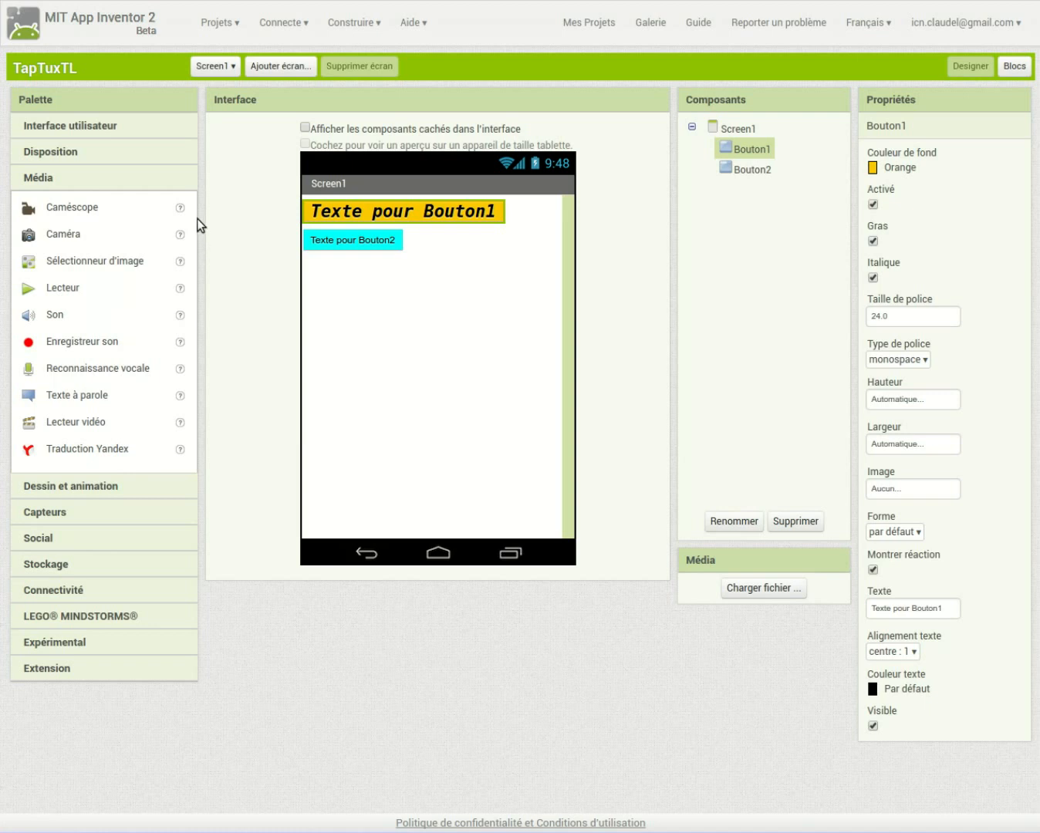
{"action": "left_click", "coordinate": [120, 497]}
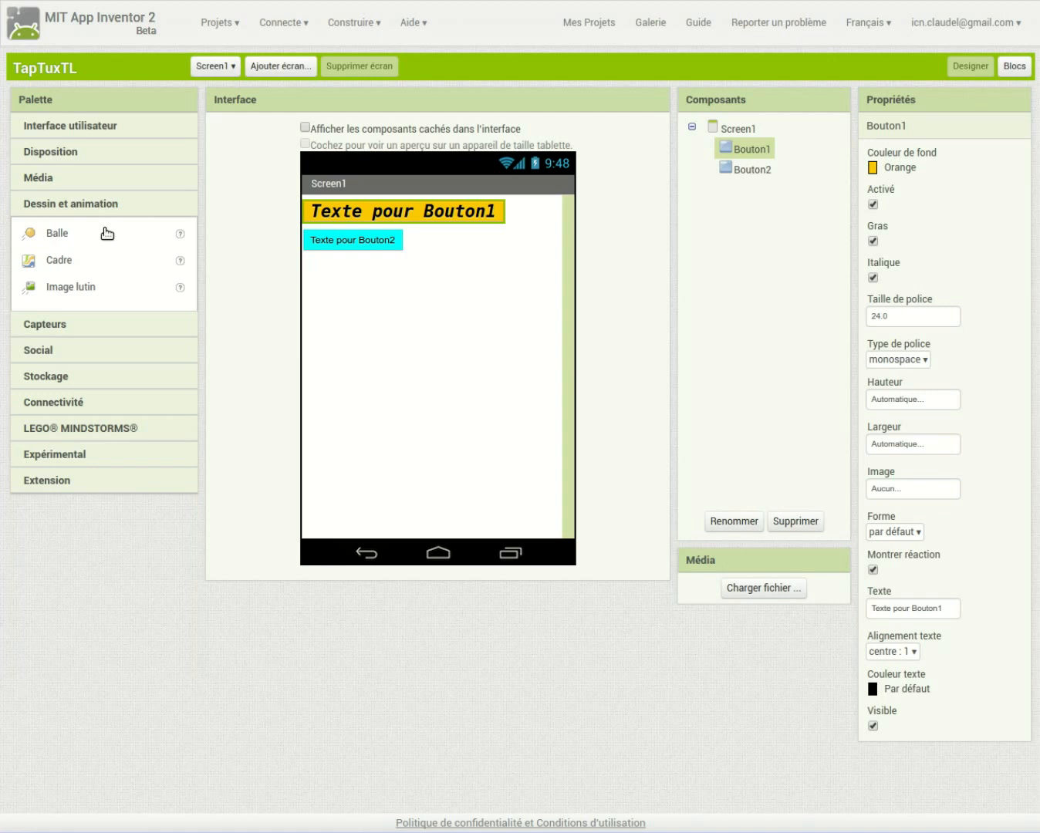
{"action": "left_click", "coordinate": [99, 329]}
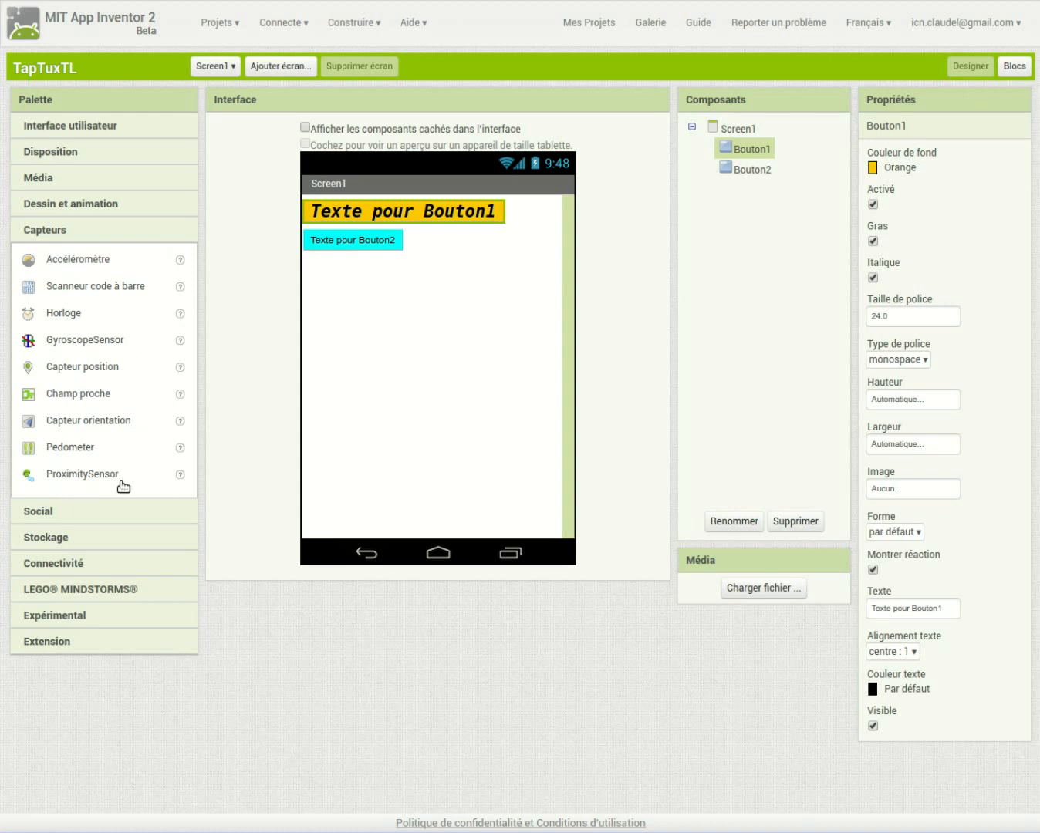
{"action": "left_click", "coordinate": [97, 512]}
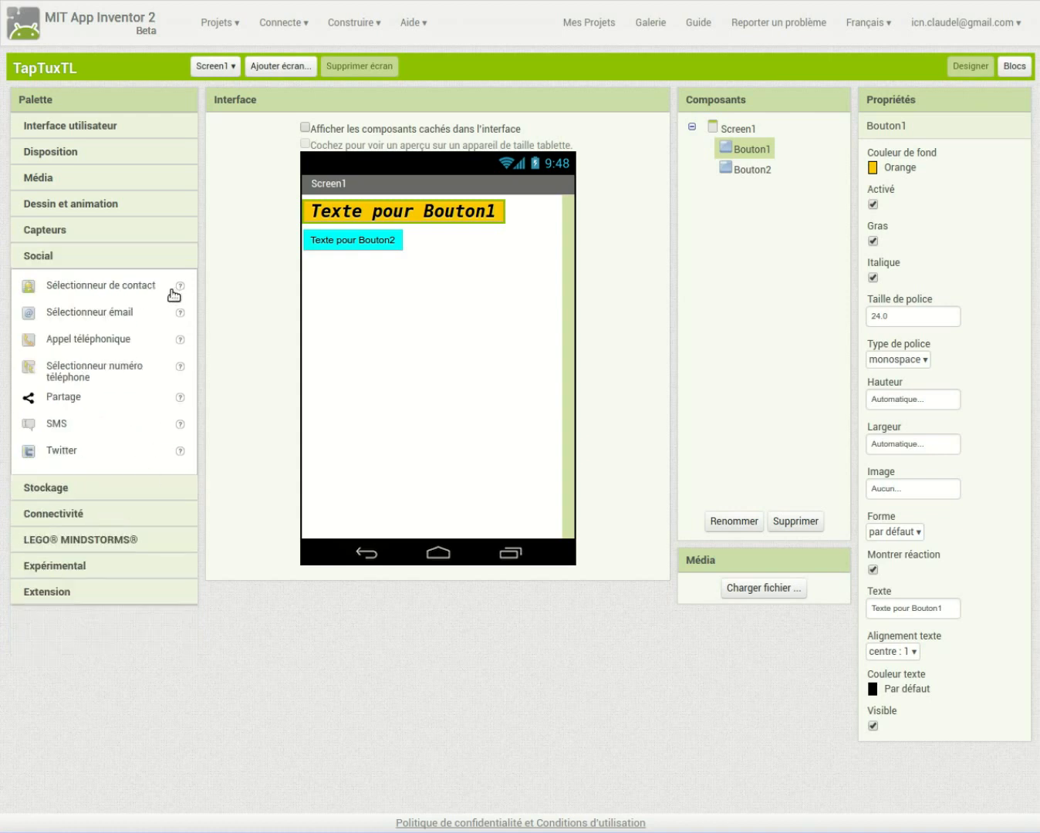
{"action": "left_click", "coordinate": [123, 490]}
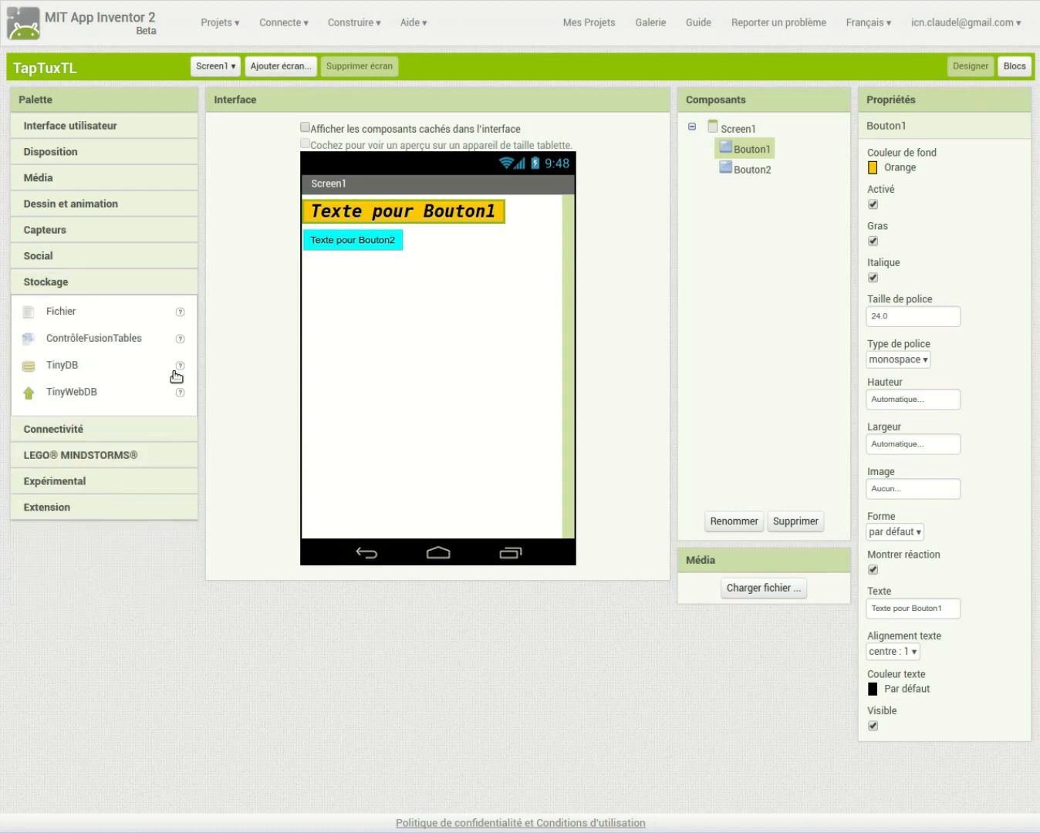
{"action": "left_click", "coordinate": [139, 436]}
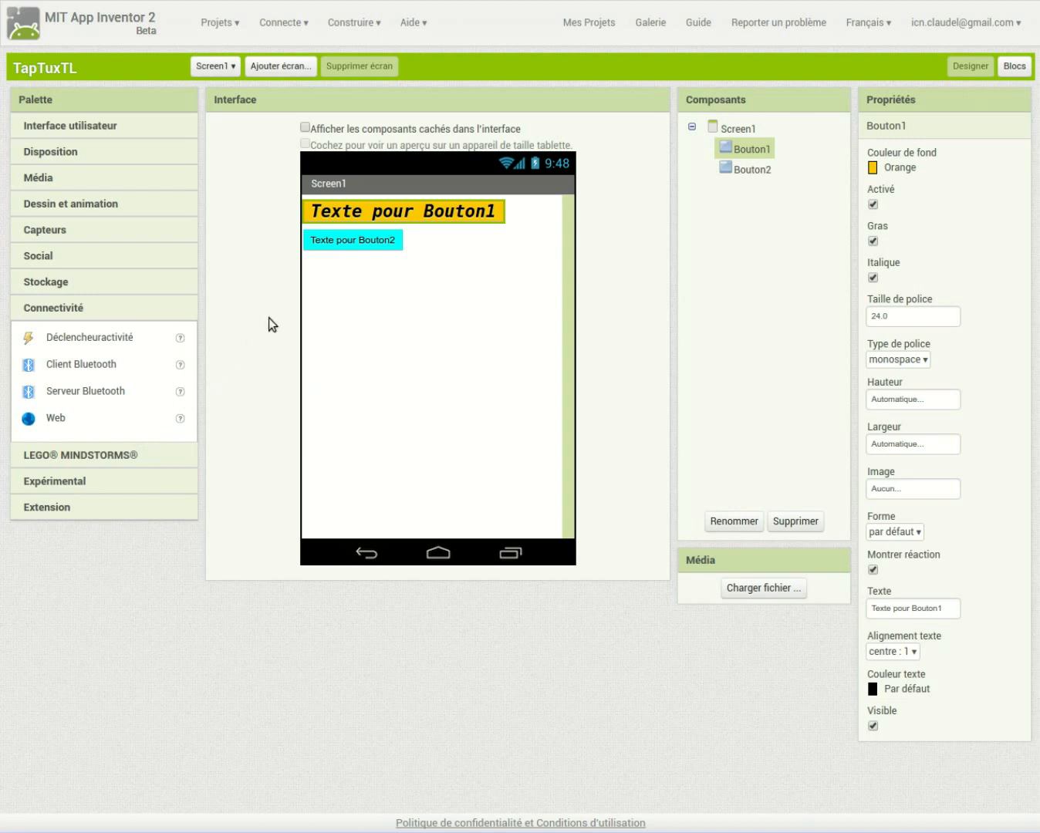
- Delete the cyan button Bouton2 from Screen1
{"action": "key", "text": "ctrl+plus"}
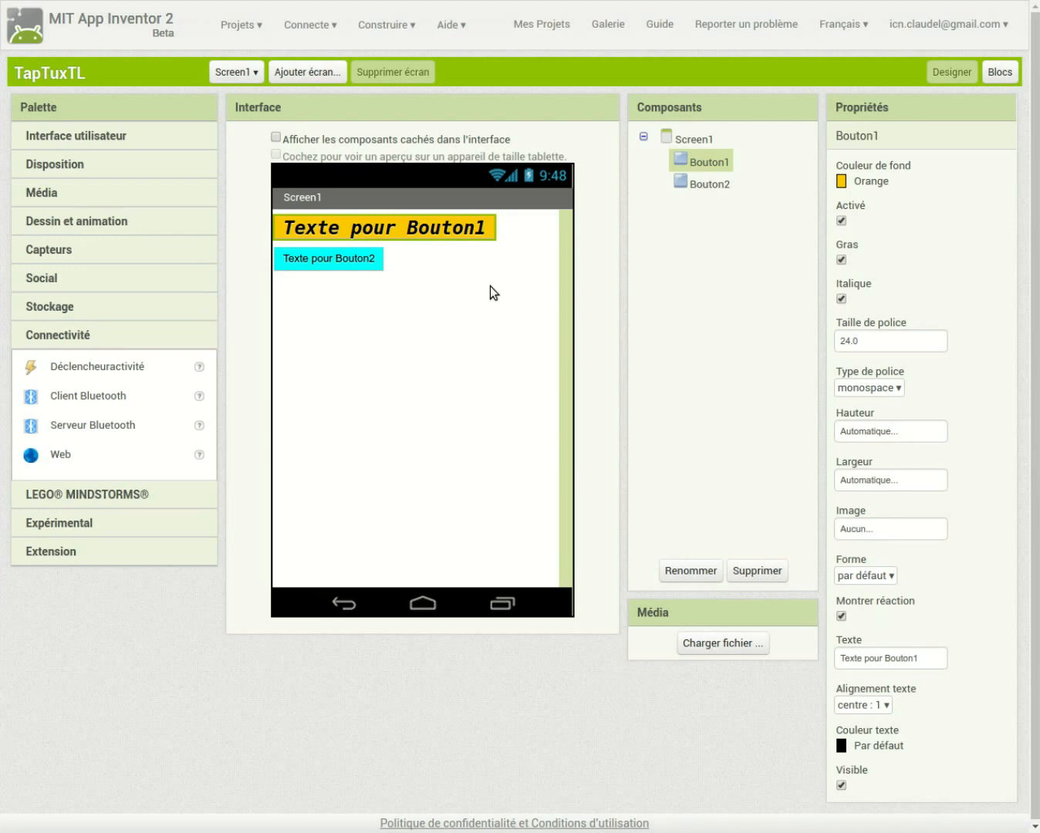
{"action": "left_click", "coordinate": [697, 182]}
{"action": "left_click", "coordinate": [769, 572]}
{"action": "left_click", "coordinate": [671, 110]}
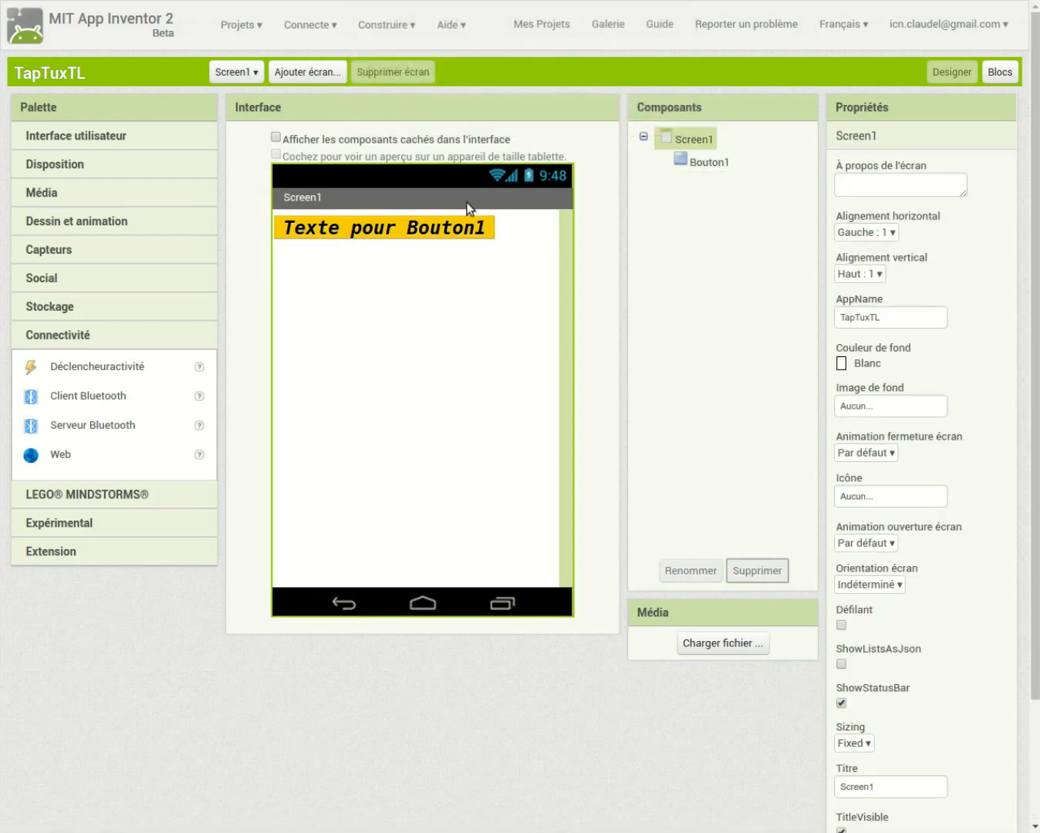
- Change the text of Bouton1 to "Saluer"
{"action": "left_click", "coordinate": [412, 228]}
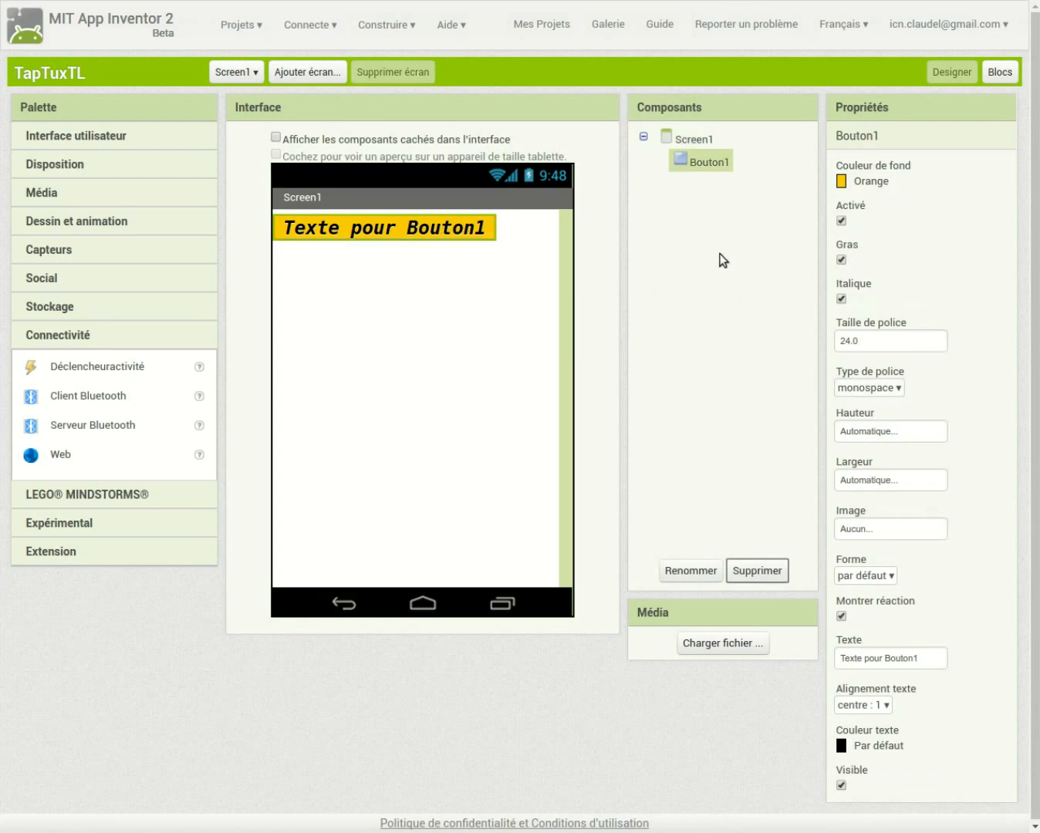
{"action": "triple_click", "coordinate": [921, 654]}
{"action": "type", "text": "Saluer"}
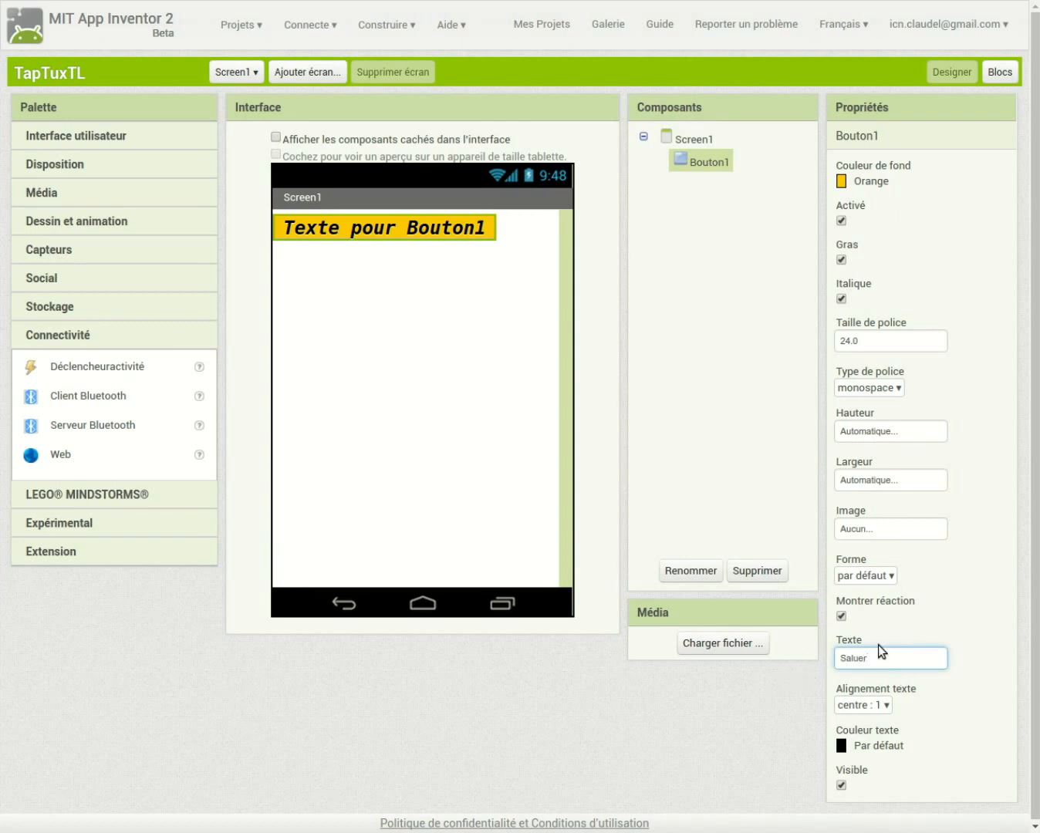
{"action": "key", "text": "Return"}
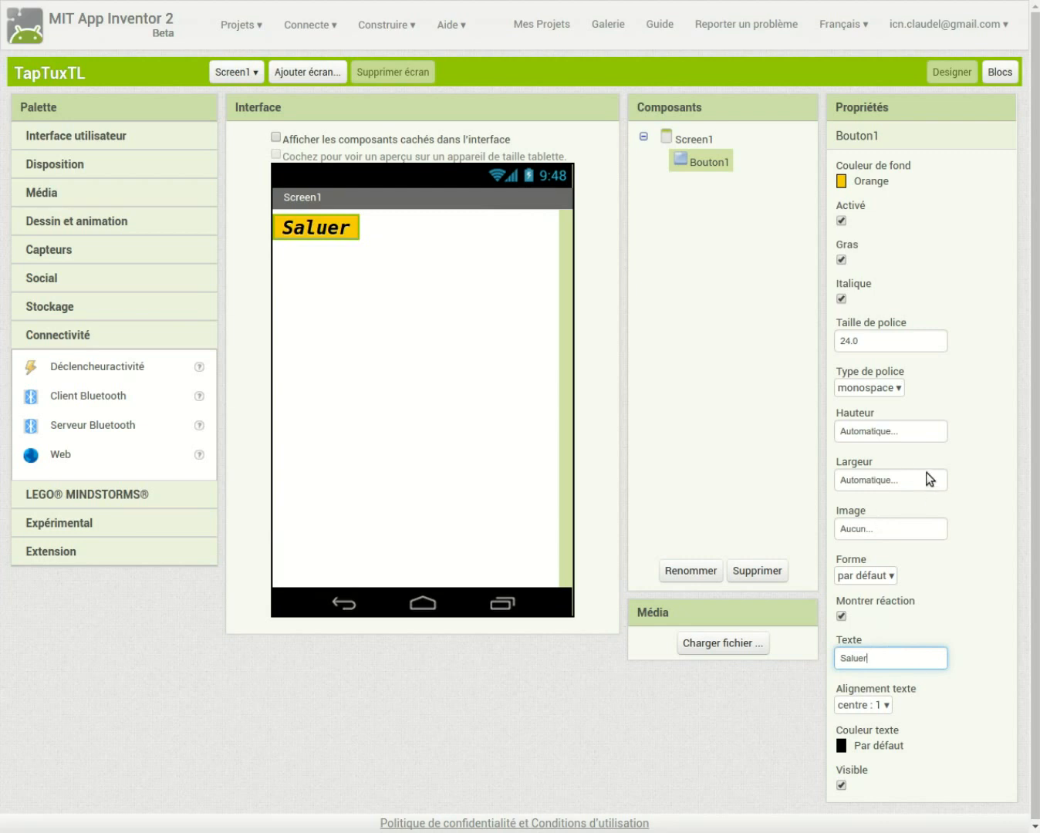
- Set the width of the Saluer button to Remplir parent
{"action": "left_click", "coordinate": [902, 482]}
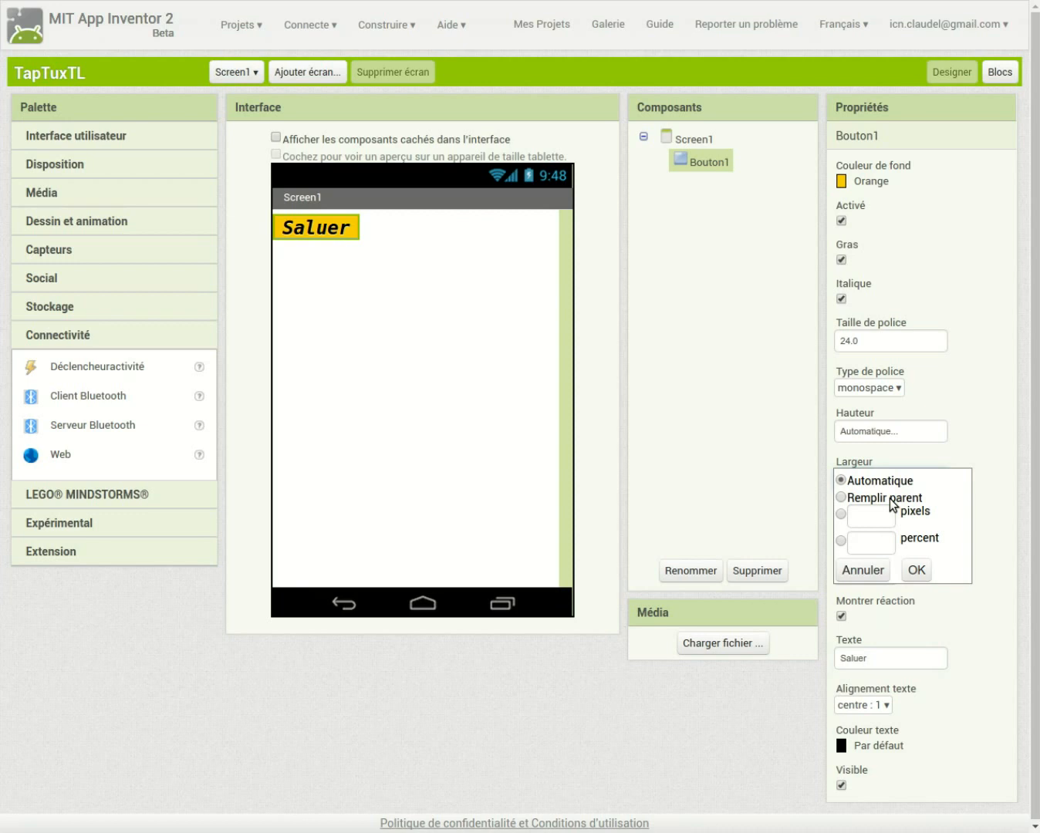
{"action": "left_click", "coordinate": [889, 499]}
{"action": "left_click", "coordinate": [915, 568]}
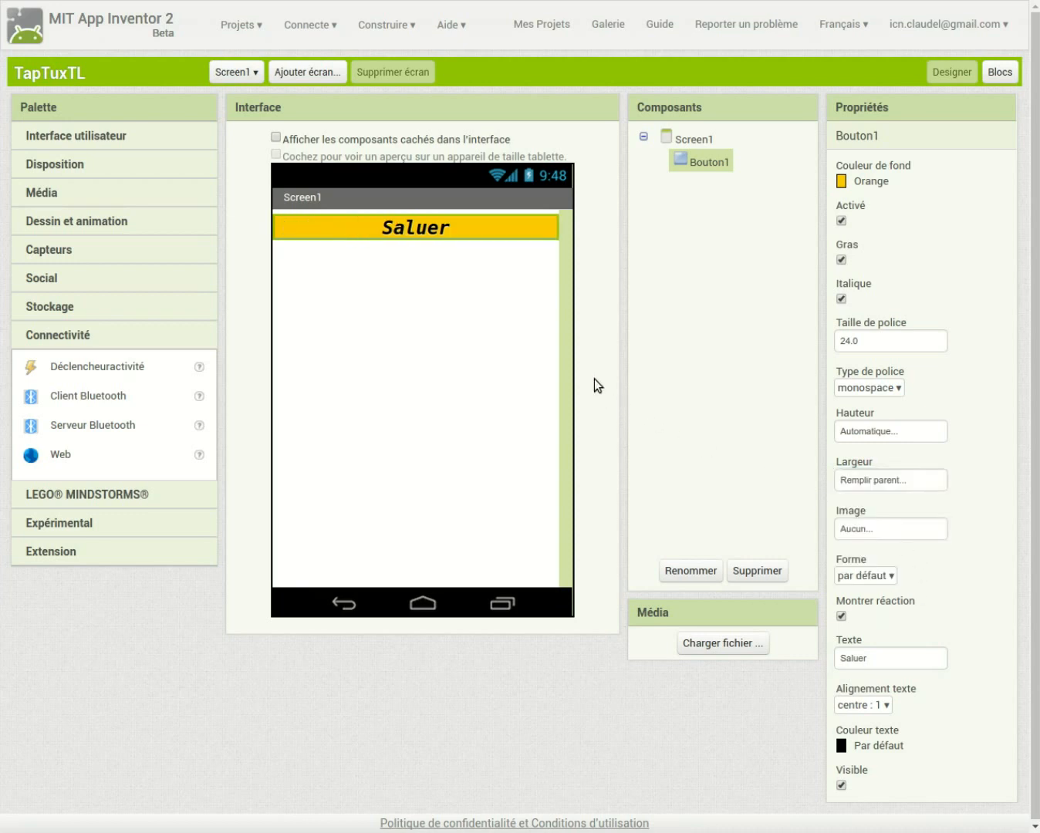
- Add a label below the Saluer button on Screen1 and set its width to Remplir parent
{"action": "left_click", "coordinate": [78, 141]}
{"action": "left_click_drag", "start_coordinate": [66, 286], "coordinate": [393, 317]}
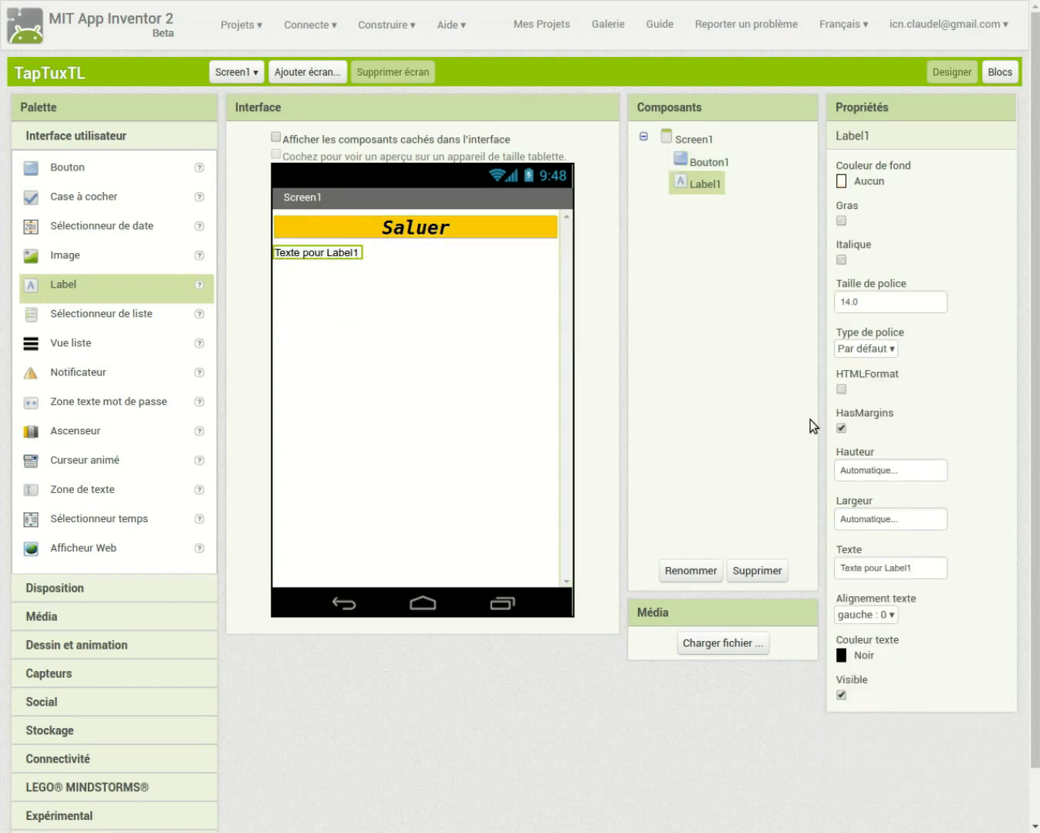
{"action": "left_click", "coordinate": [876, 521]}
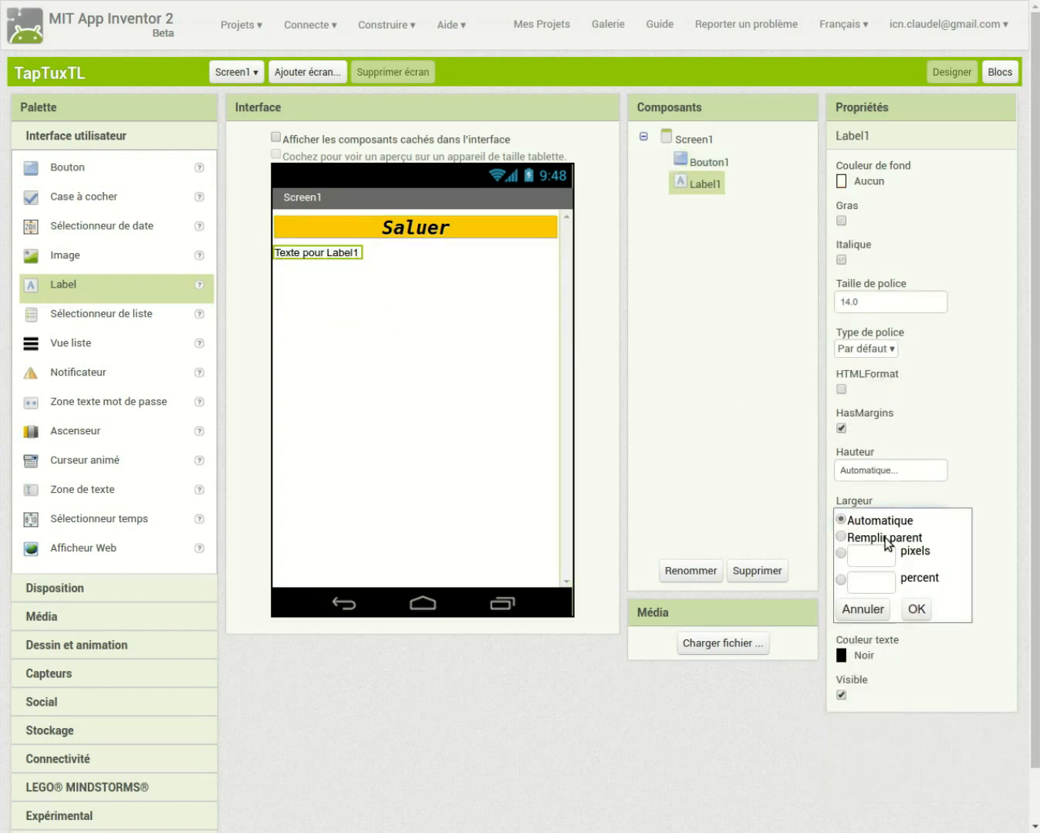
{"action": "left_click", "coordinate": [885, 539]}
{"action": "left_click", "coordinate": [915, 608]}
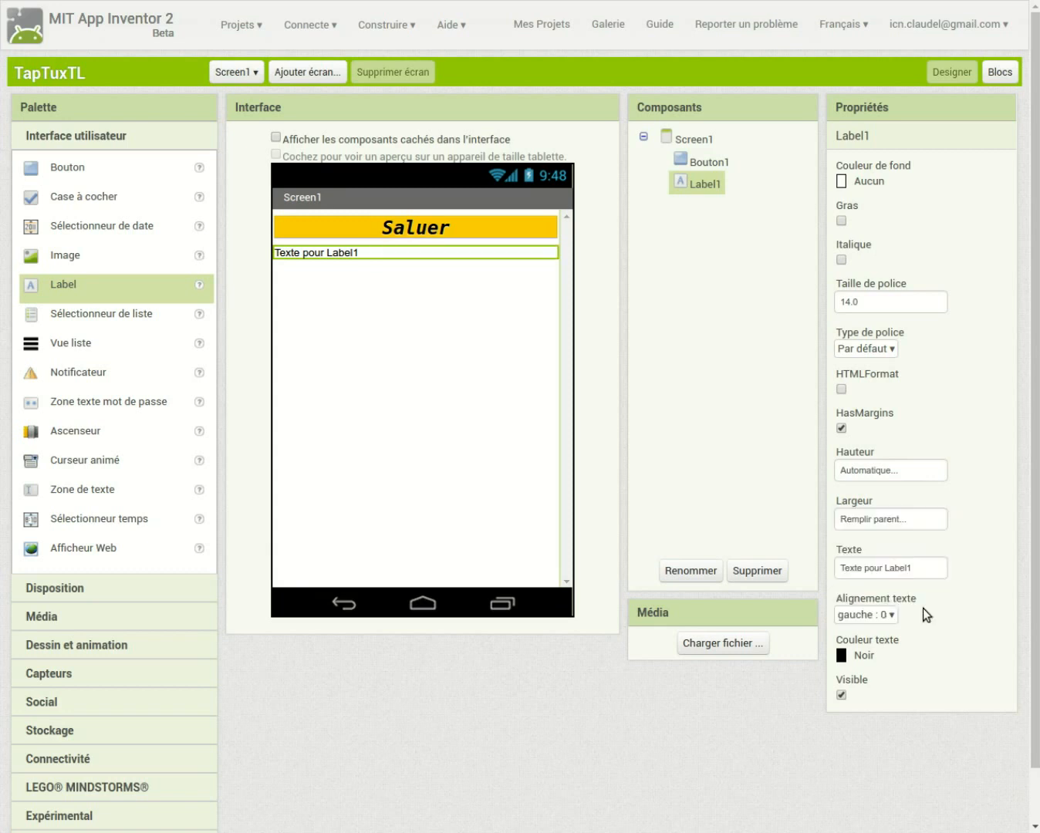
- Set the label's font size to 40
{"action": "left_click", "coordinate": [875, 299]}
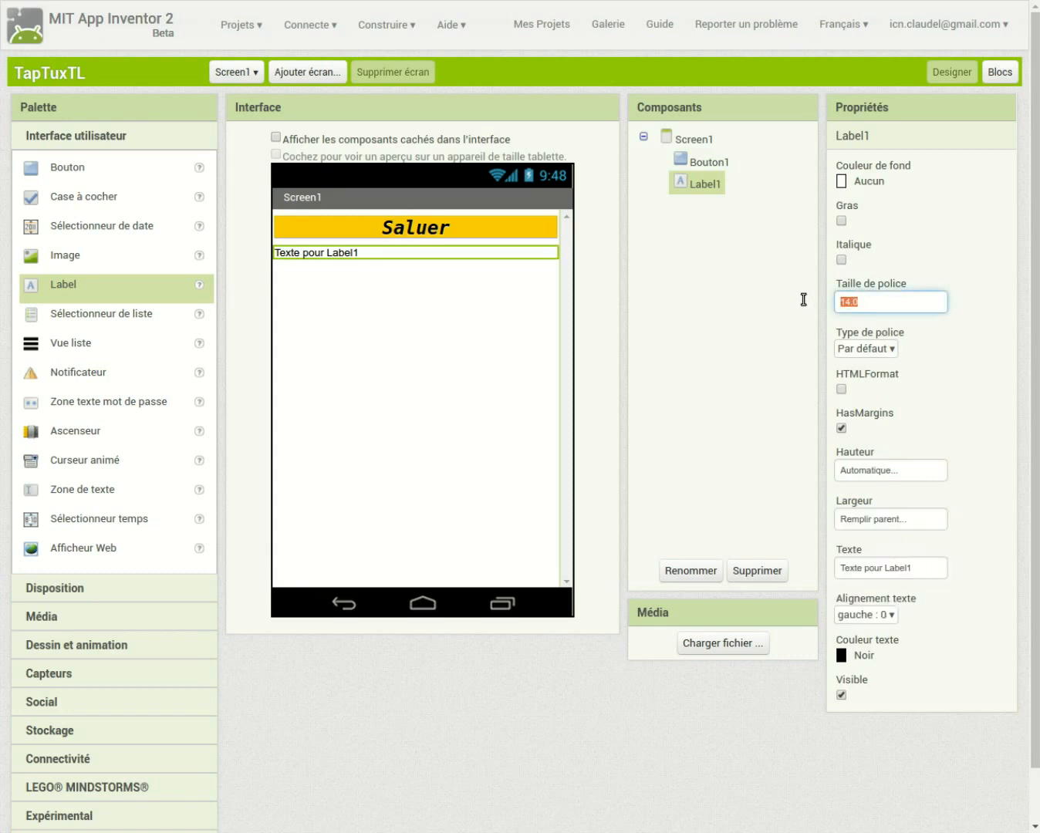
{"action": "type", "text": "40"}
{"action": "key", "text": "Return"}
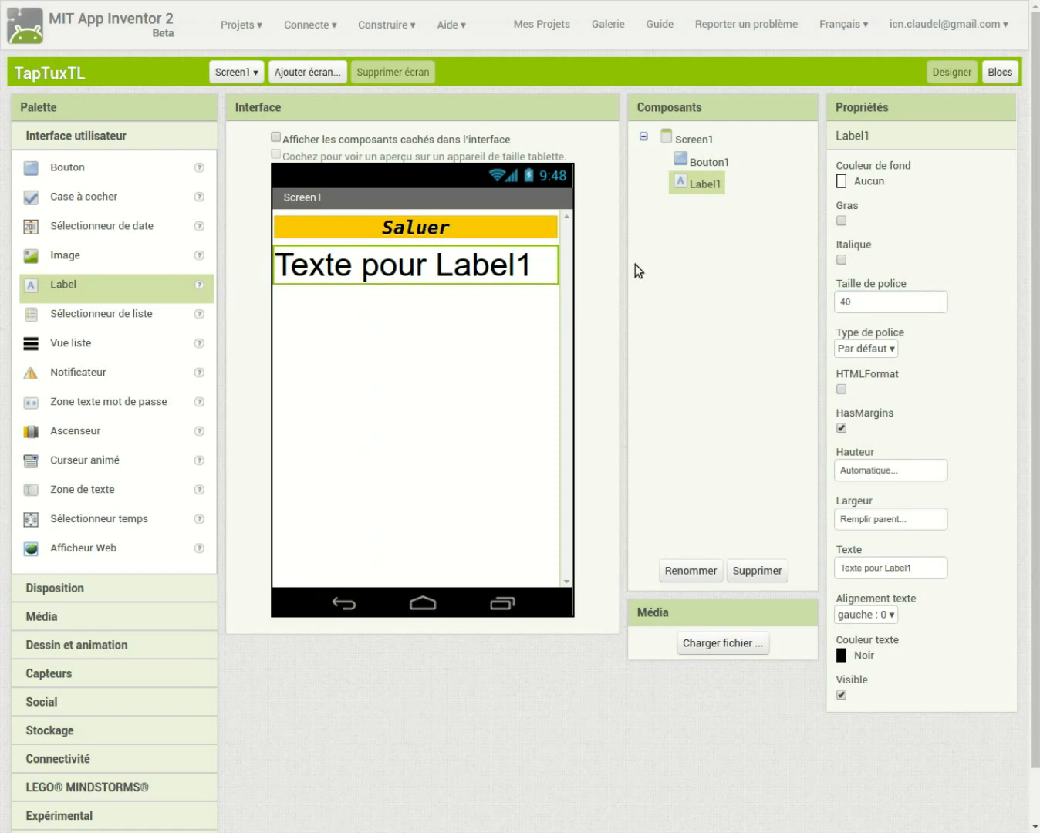
- Switch to the block editor and examine the blocks available for Screen1, Bouton1 and Label1
{"action": "left_click", "coordinate": [1002, 73]}
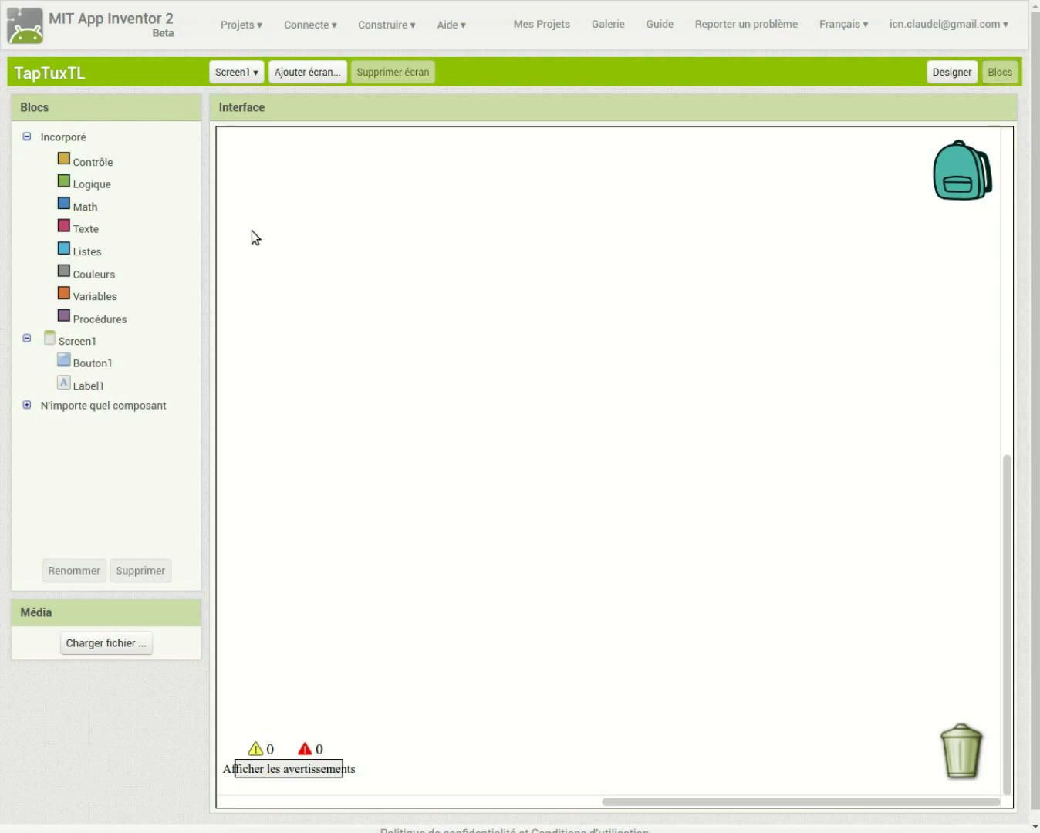
{"action": "left_click", "coordinate": [100, 341]}
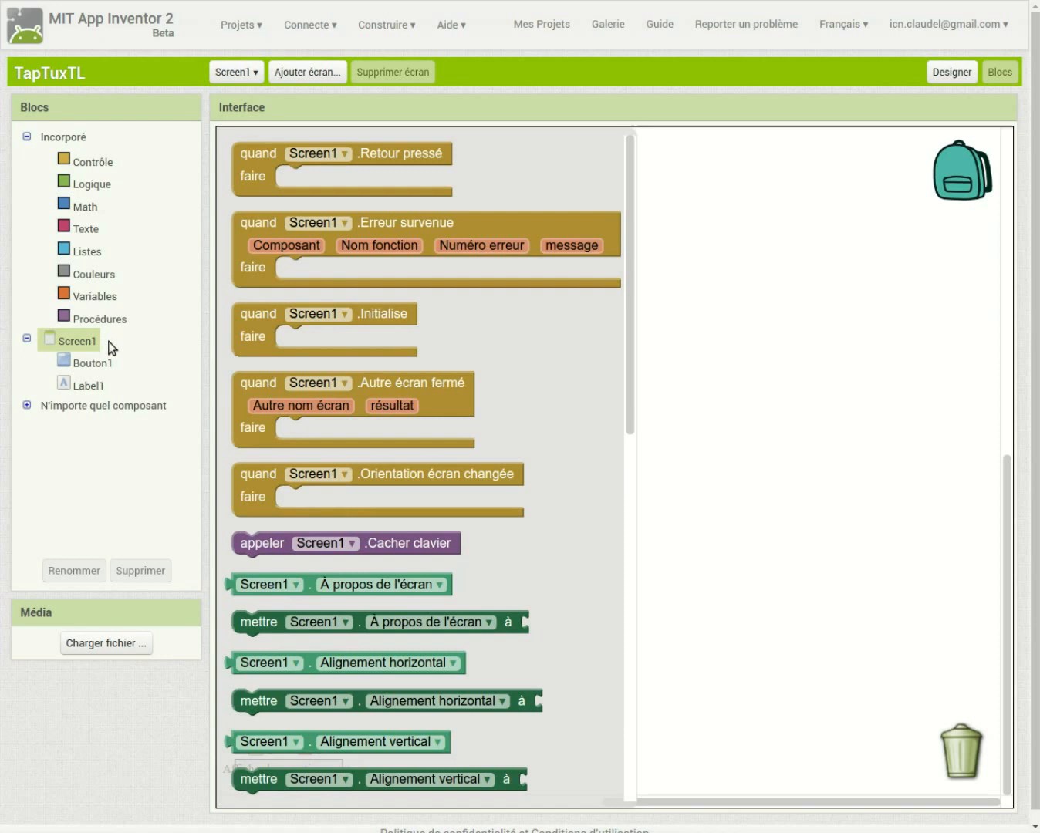
{"action": "left_click", "coordinate": [107, 366]}
{"action": "left_click", "coordinate": [113, 383]}
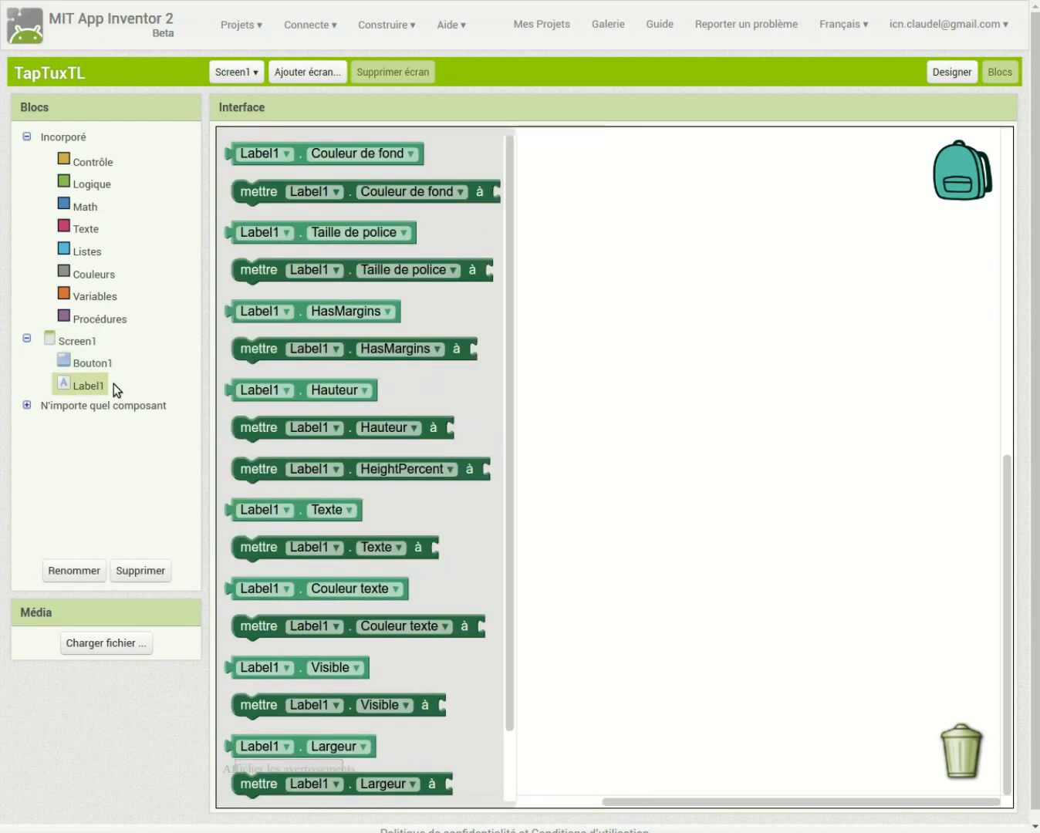
{"action": "left_click", "coordinate": [115, 363]}
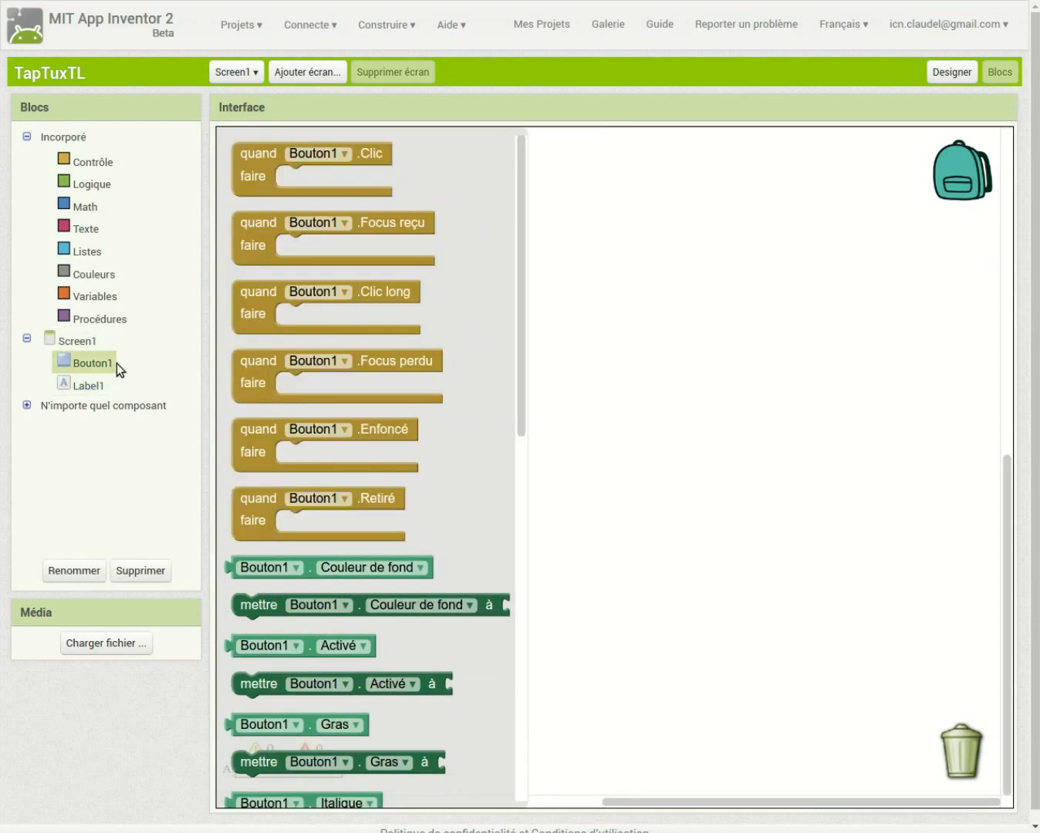
{"action": "left_click", "coordinate": [120, 345]}
{"action": "left_click", "coordinate": [116, 361]}
{"action": "left_click", "coordinate": [113, 381]}
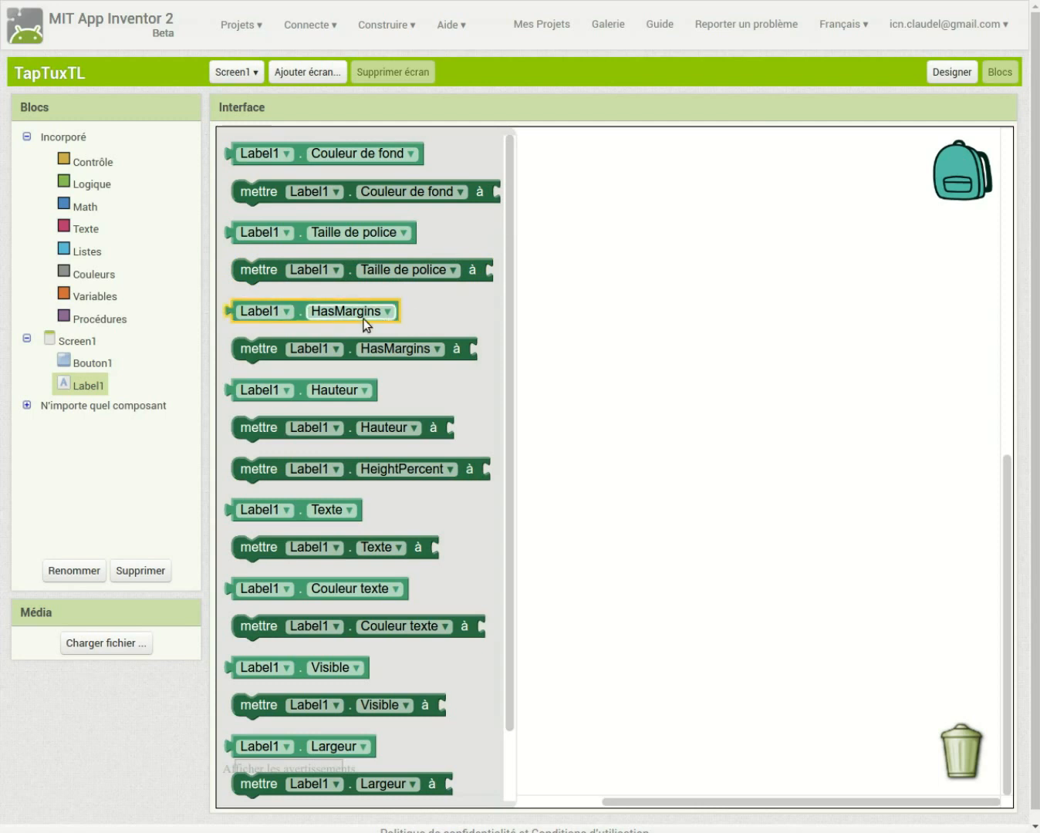
- Place a "quand Bouton1.Clic" event block in the workspace and insert a "mettre Label1.Texte à" block inside it
{"action": "left_click", "coordinate": [104, 360]}
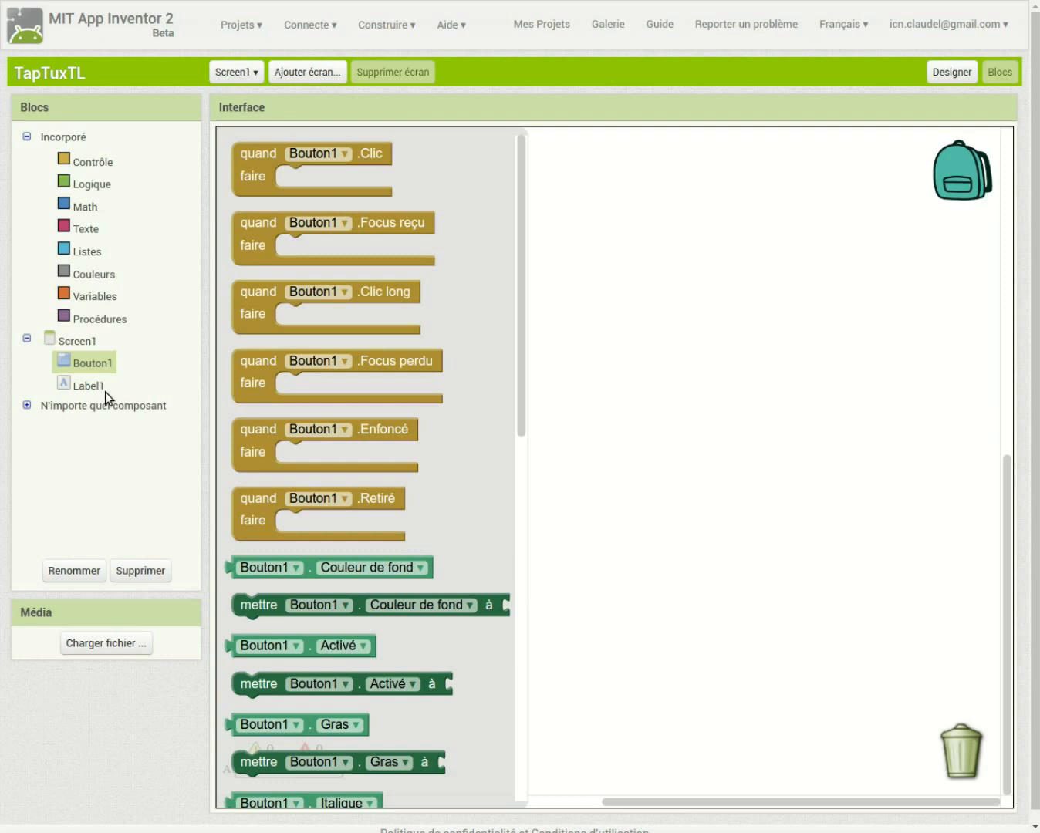
{"action": "left_click_drag", "start_coordinate": [246, 172], "coordinate": [412, 228]}
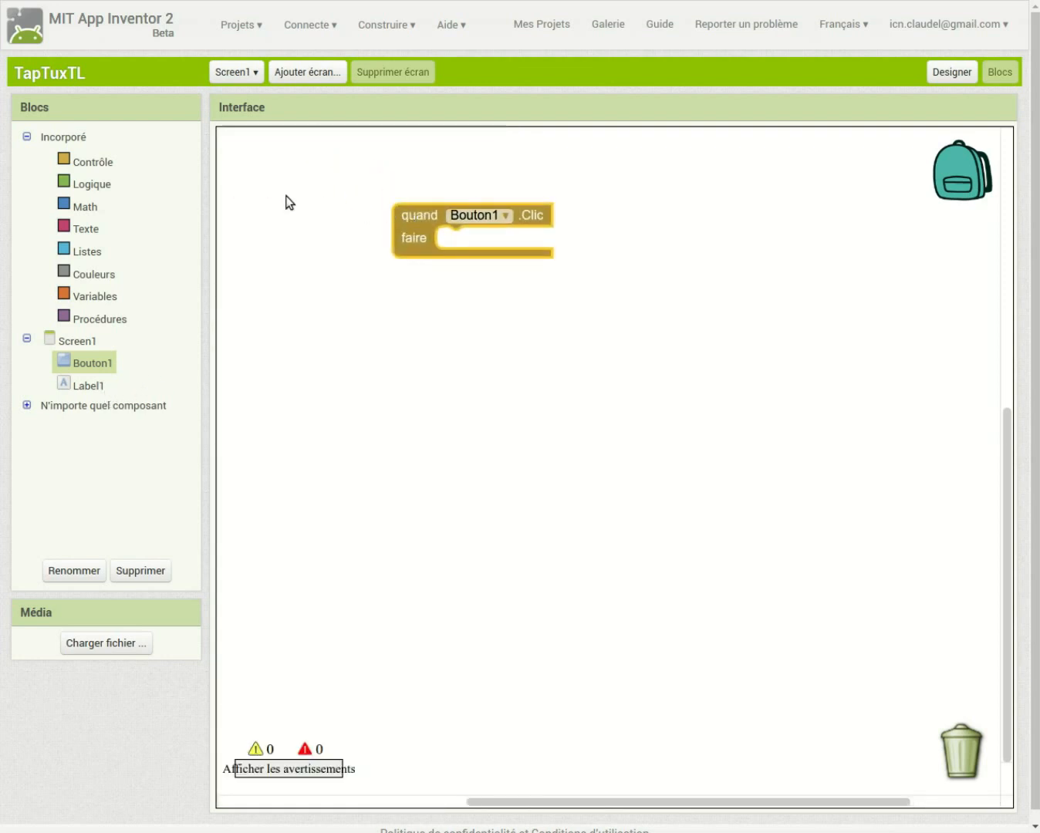
{"action": "left_click", "coordinate": [98, 383]}
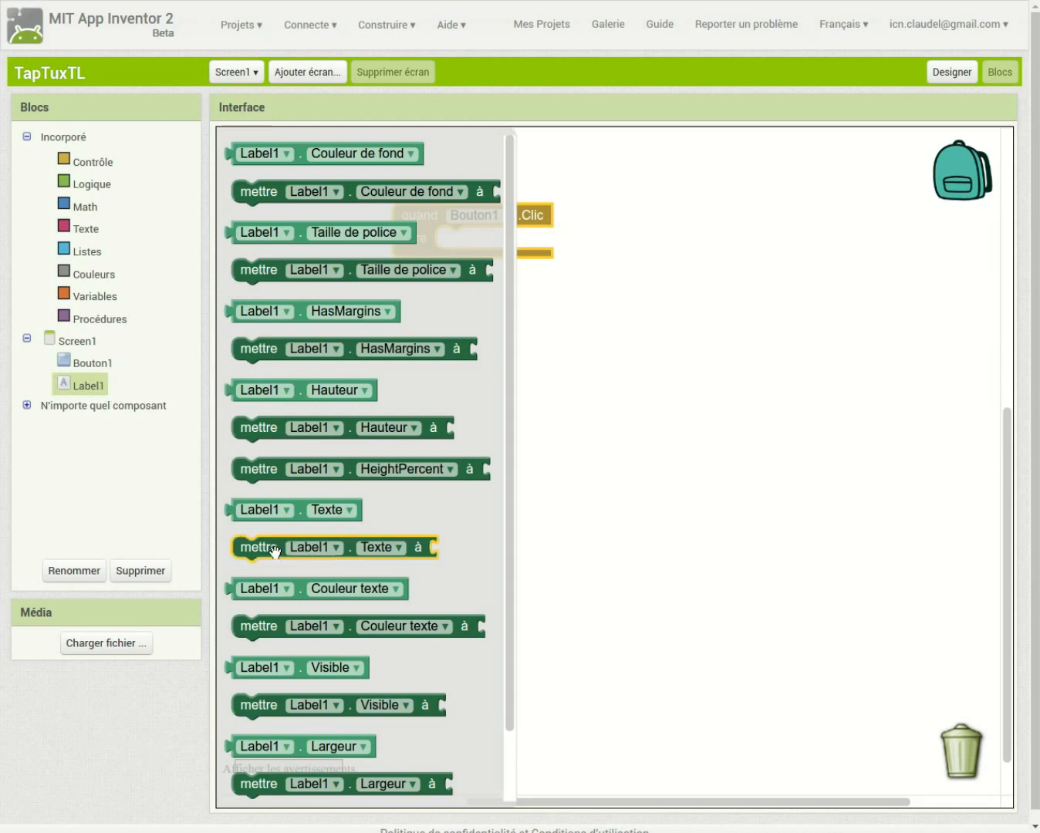
{"action": "left_click_drag", "start_coordinate": [372, 547], "coordinate": [553, 239]}
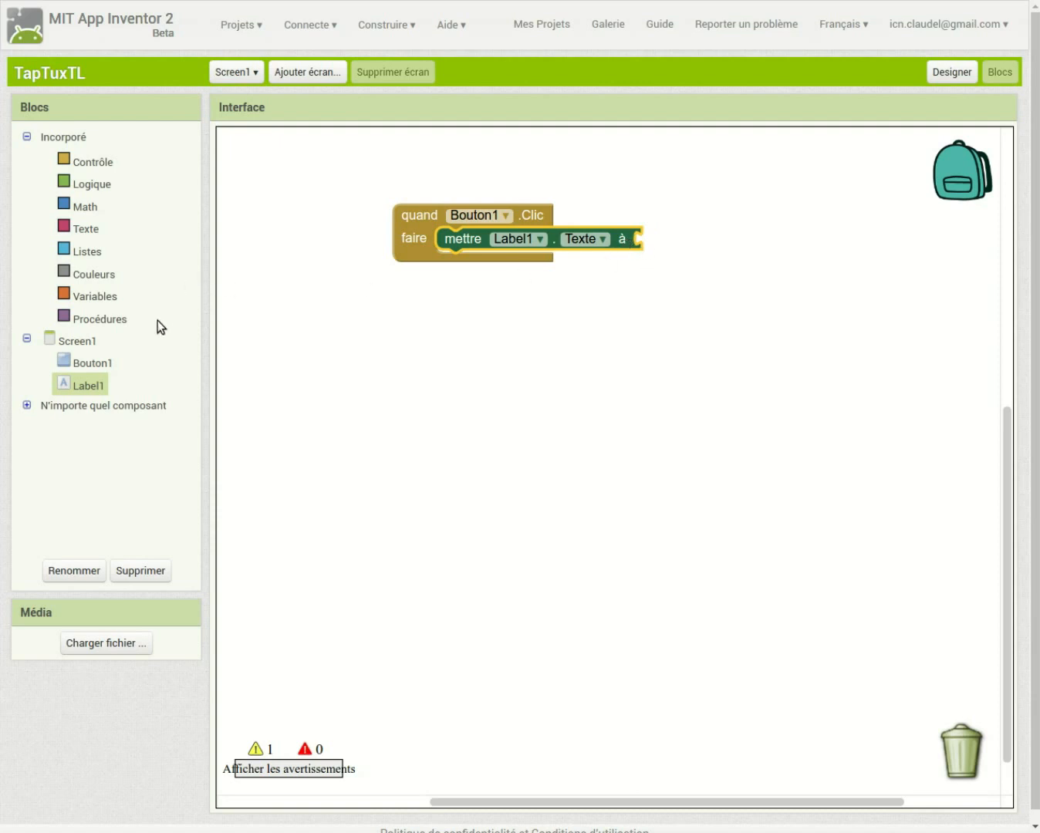
- Attach a text block containing "Bonjour" to the "mettre Label1.Texte à" block
{"action": "left_click", "coordinate": [94, 233]}
{"action": "left_click_drag", "start_coordinate": [269, 168], "coordinate": [678, 229]}
{"action": "type", "text": "Bonjour"}
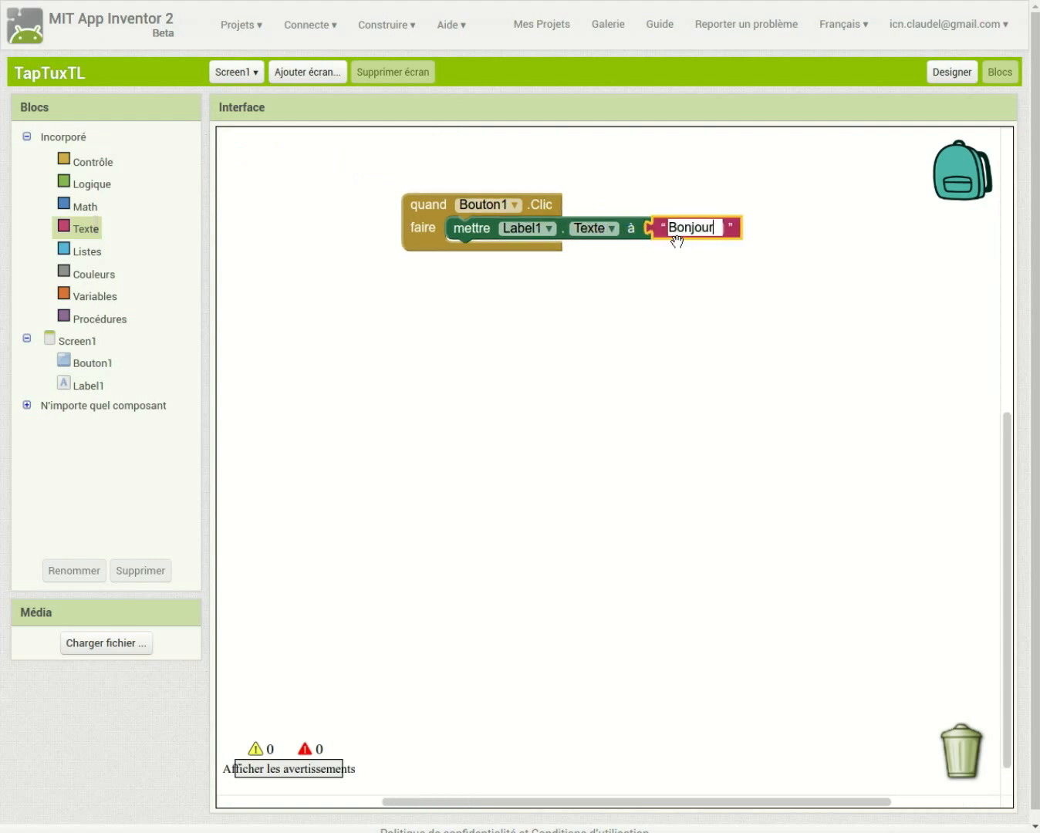
{"action": "key", "text": "Return"}
{"action": "left_click", "coordinate": [662, 306]}
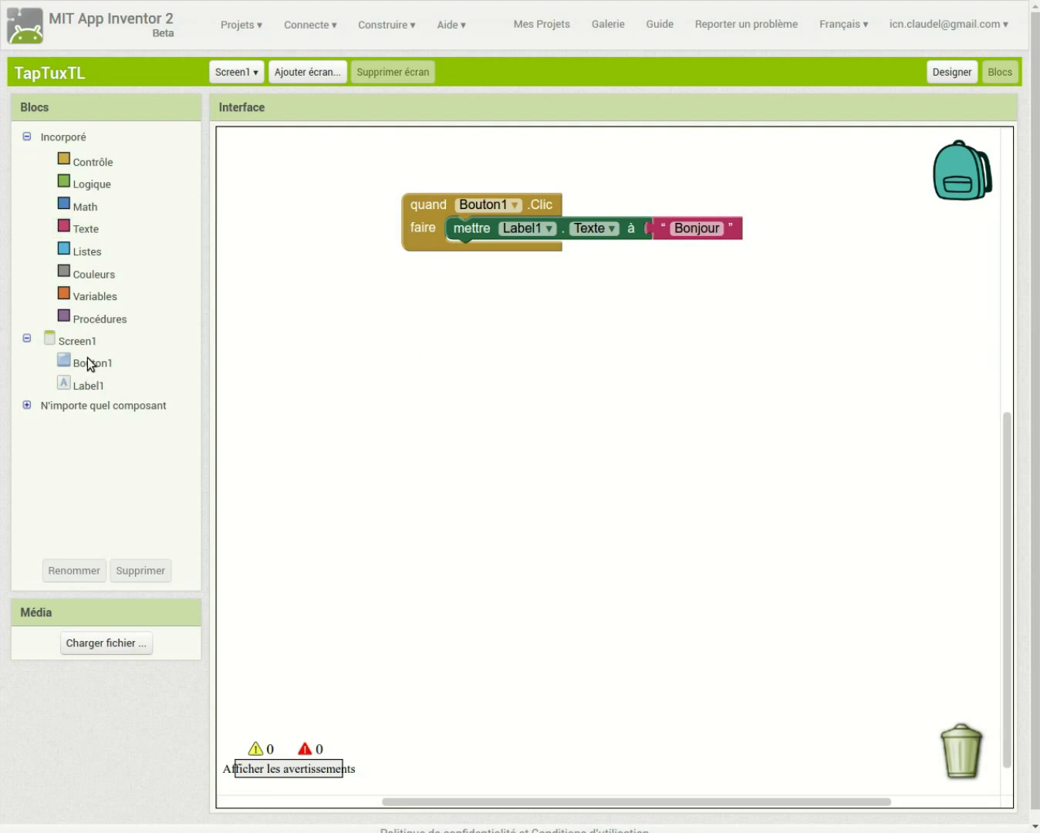
{"action": "left_click", "coordinate": [90, 297]}
{"action": "left_click_drag", "start_coordinate": [251, 159], "coordinate": [480, 376]}
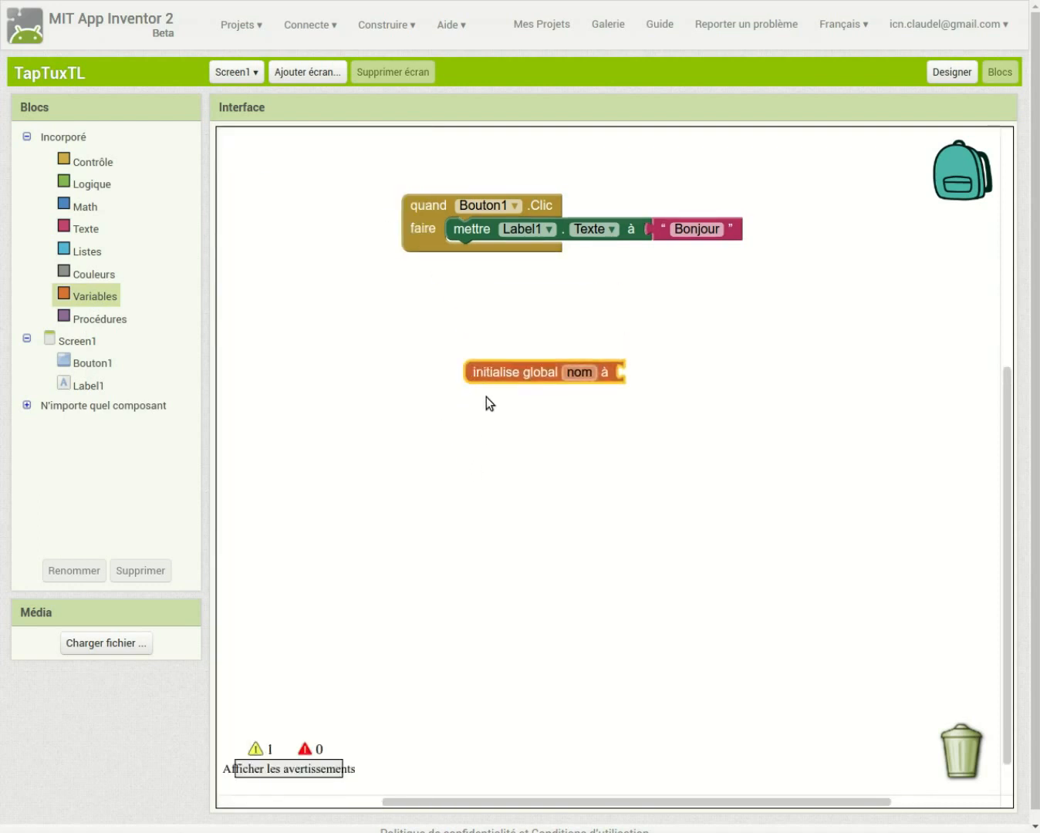
{"action": "left_click_drag", "start_coordinate": [478, 370], "coordinate": [935, 757]}
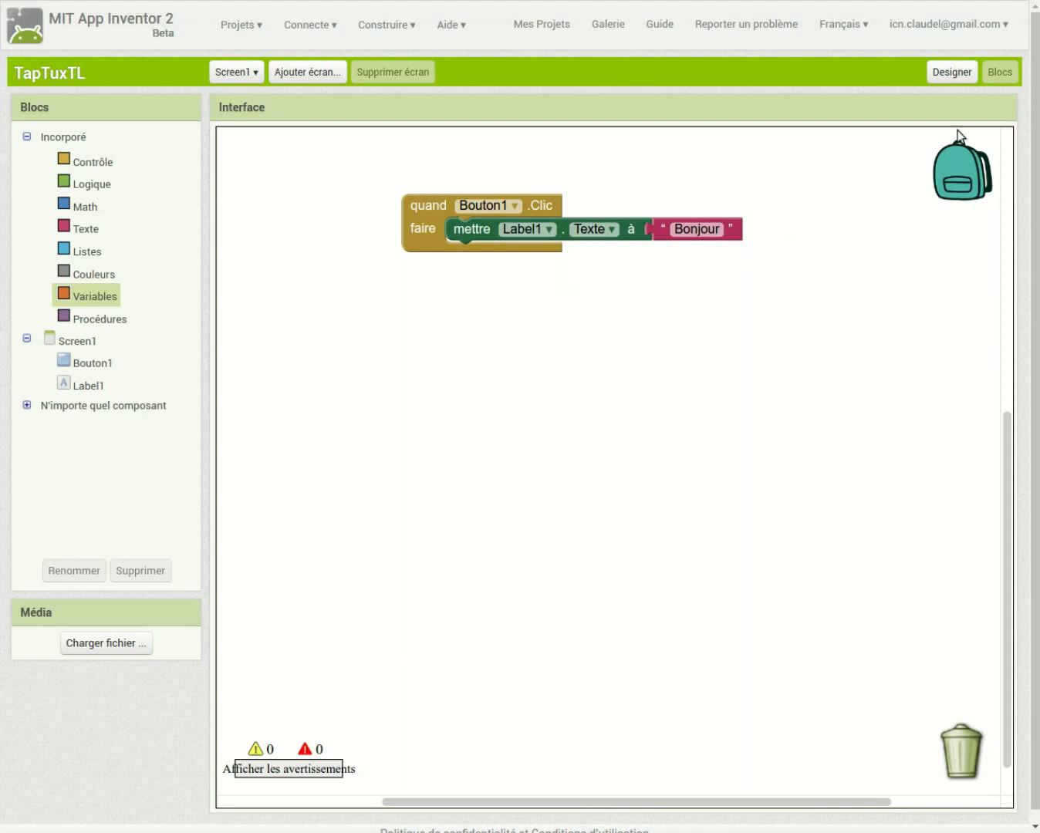
- Return to the screen design, turn off ShowStatusBar for Screen1 and set its title to "Ma première application"
{"action": "left_click", "coordinate": [948, 71]}
{"action": "left_click", "coordinate": [572, 304]}
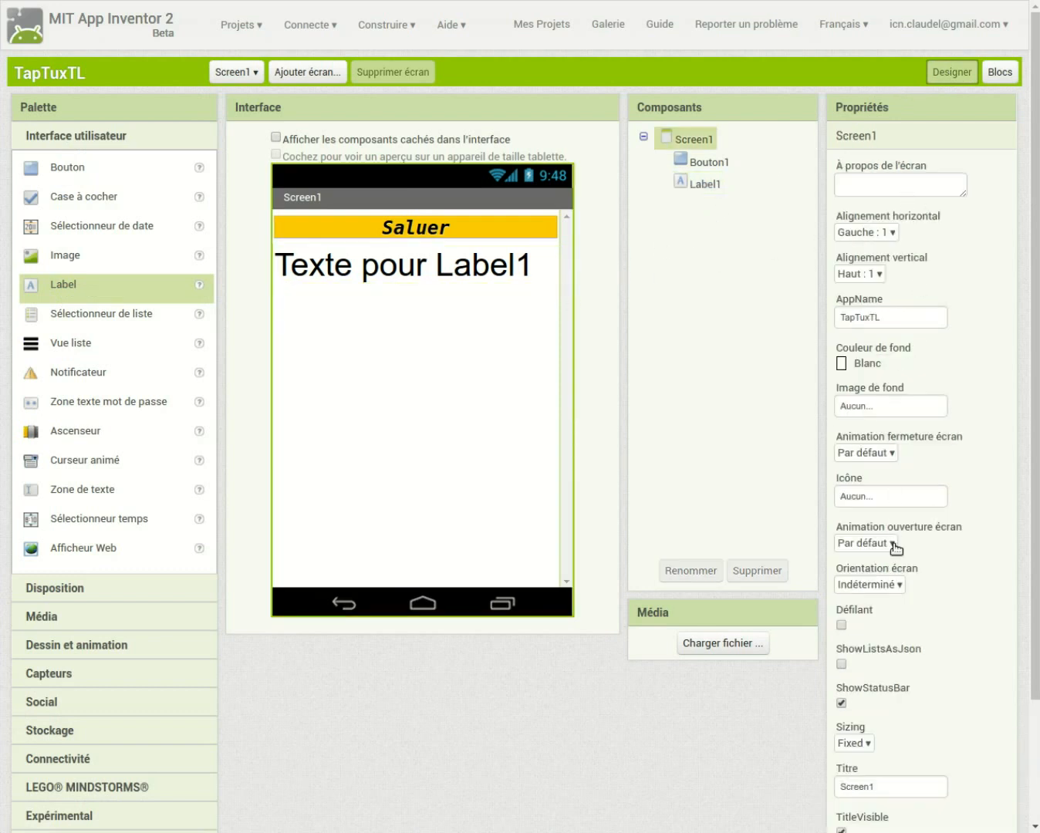
{"action": "left_click", "coordinate": [843, 702]}
{"action": "left_click", "coordinate": [876, 787]}
{"action": "type", "text": "Ma première application"}
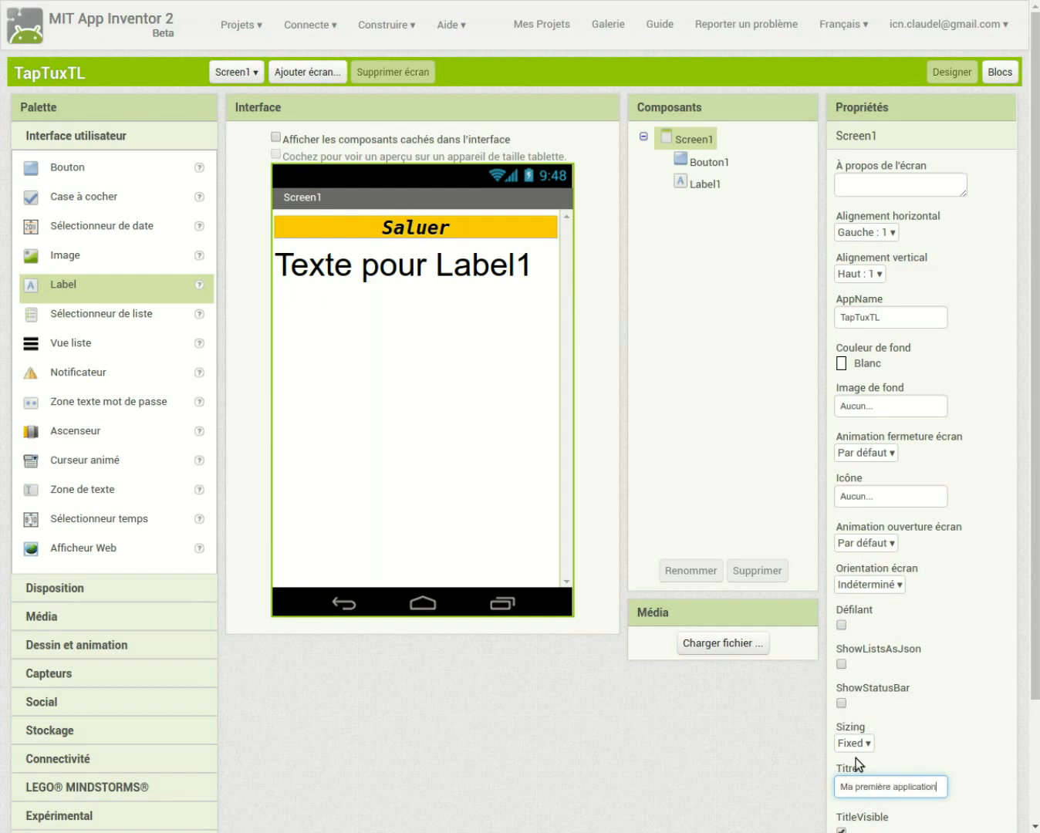
{"action": "key", "text": "Return"}
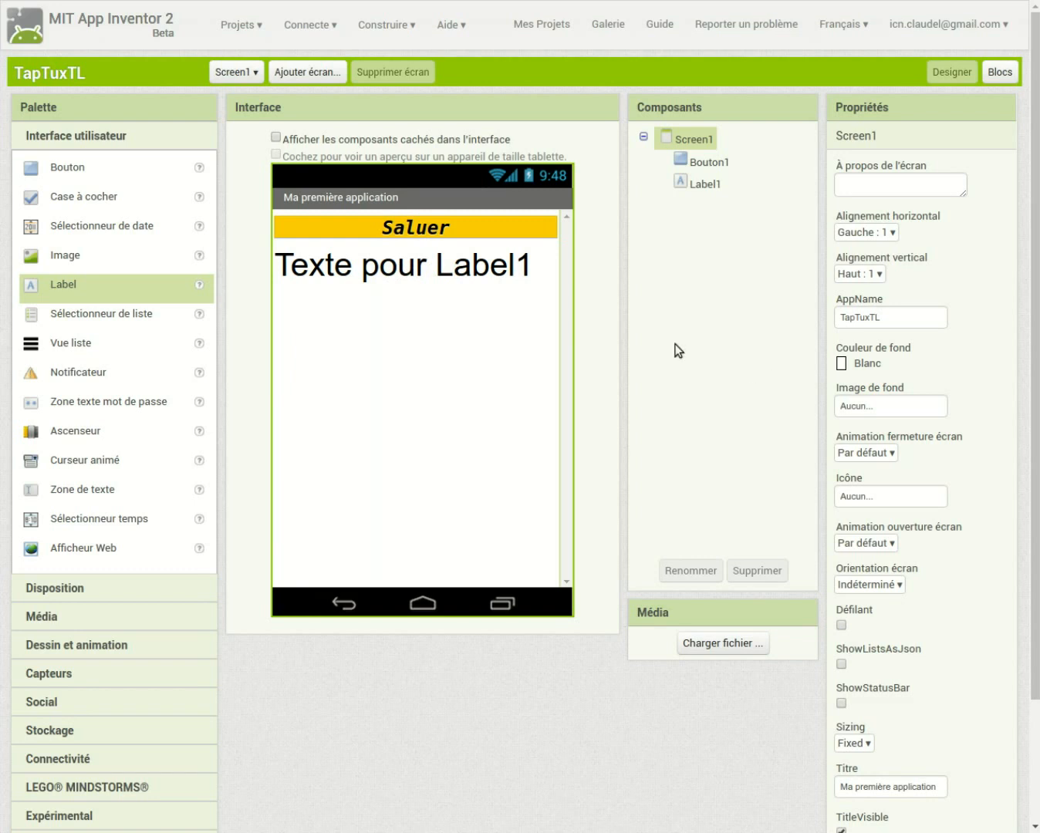
- Clear the default text of Label1 so that the label starts empty
{"action": "left_click", "coordinate": [703, 185]}
{"action": "left_click", "coordinate": [927, 574]}
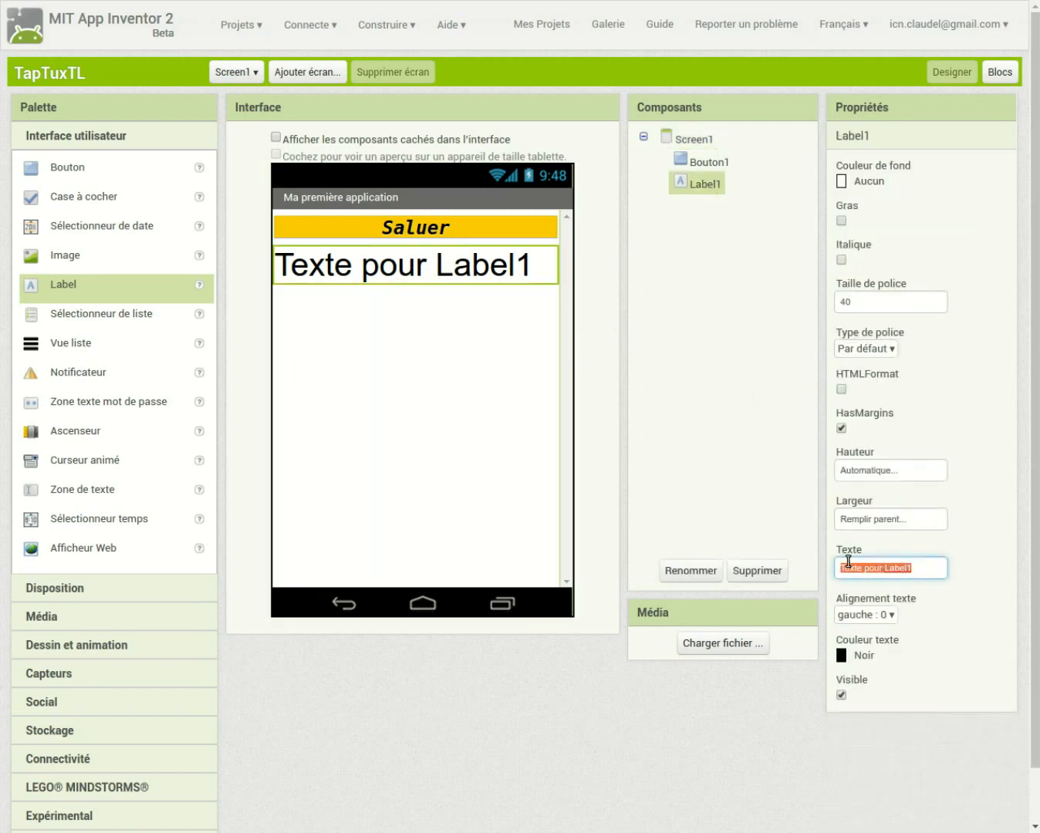
{"action": "key", "text": "BackSpace"}
{"action": "left_click", "coordinate": [714, 257]}
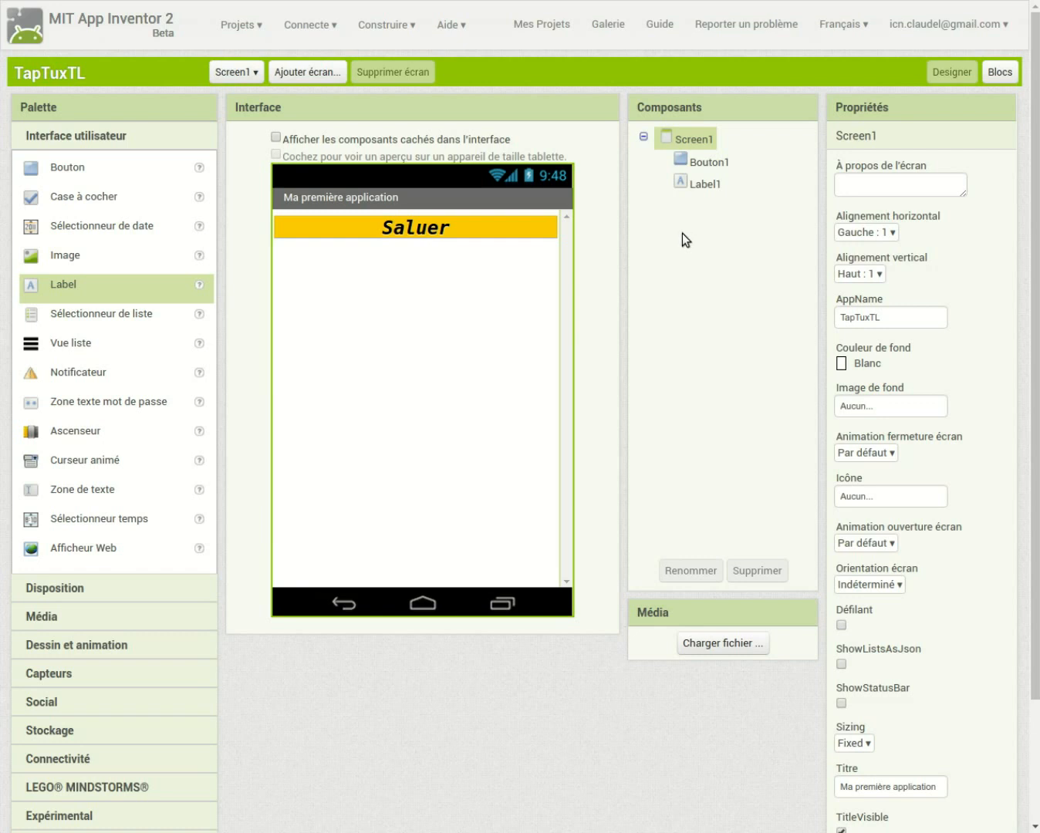
- Connect the project to the emulator and test the Saluer button in the running app
{"action": "left_click", "coordinate": [341, 30]}
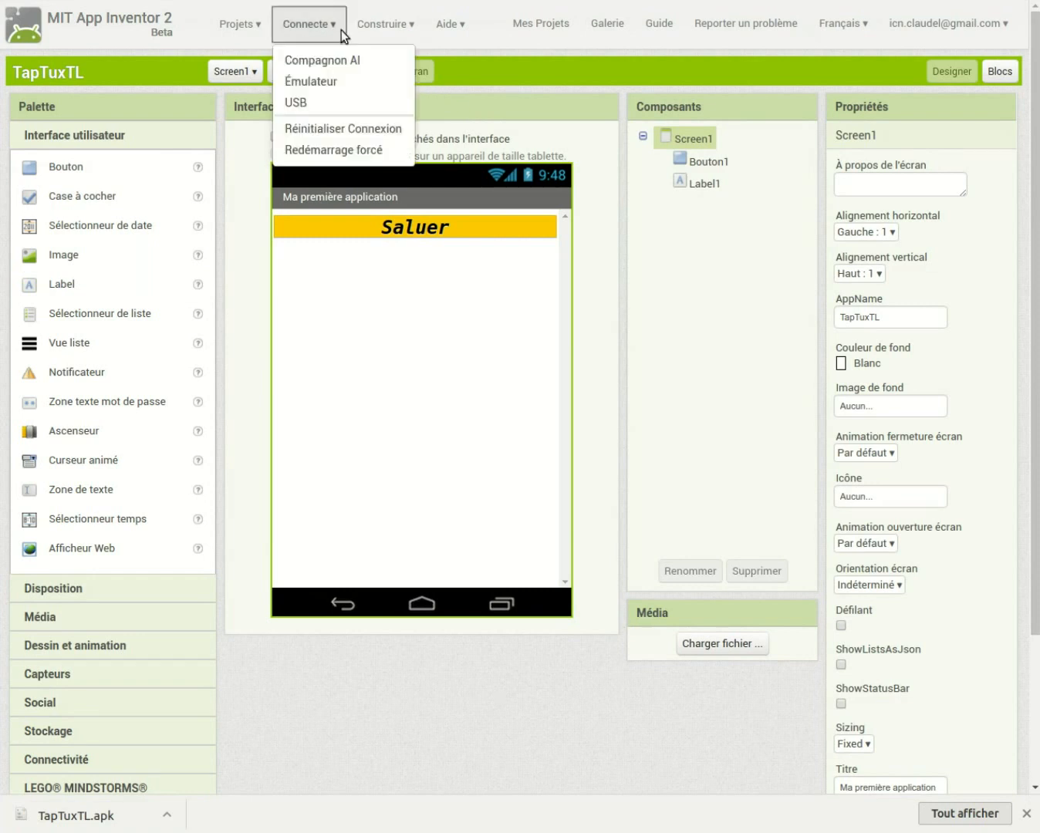
{"action": "left_click", "coordinate": [375, 84]}
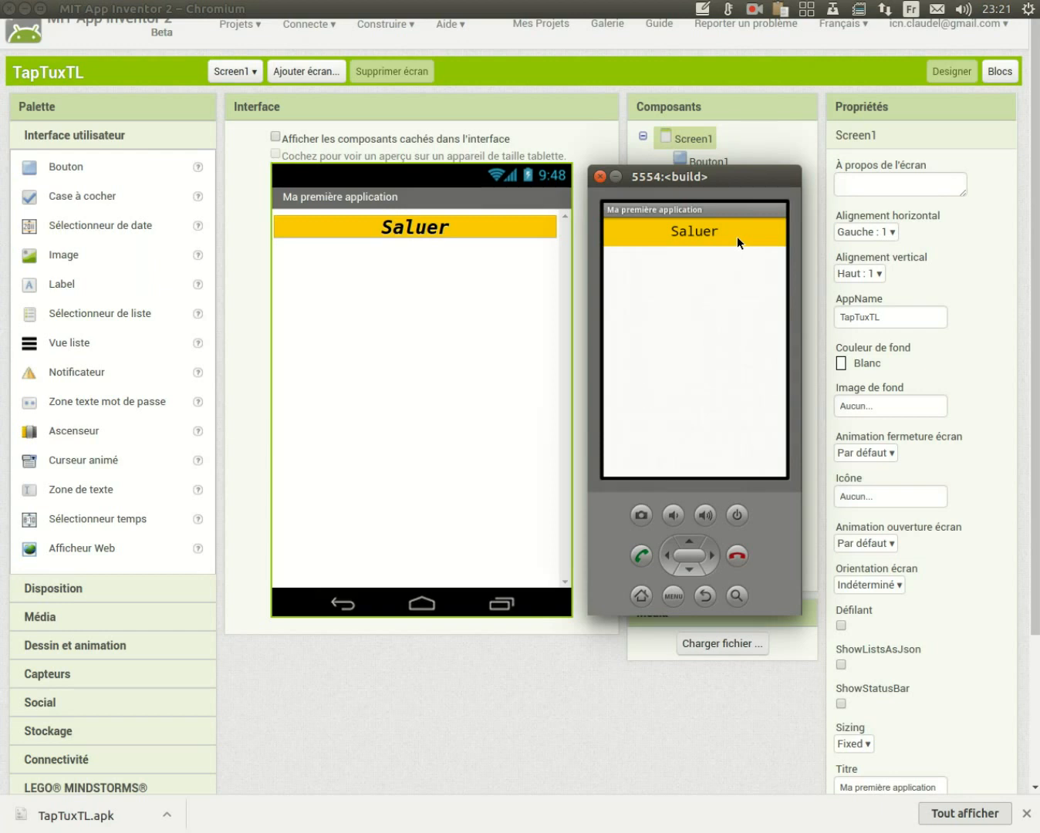
{"action": "left_click", "coordinate": [737, 236]}
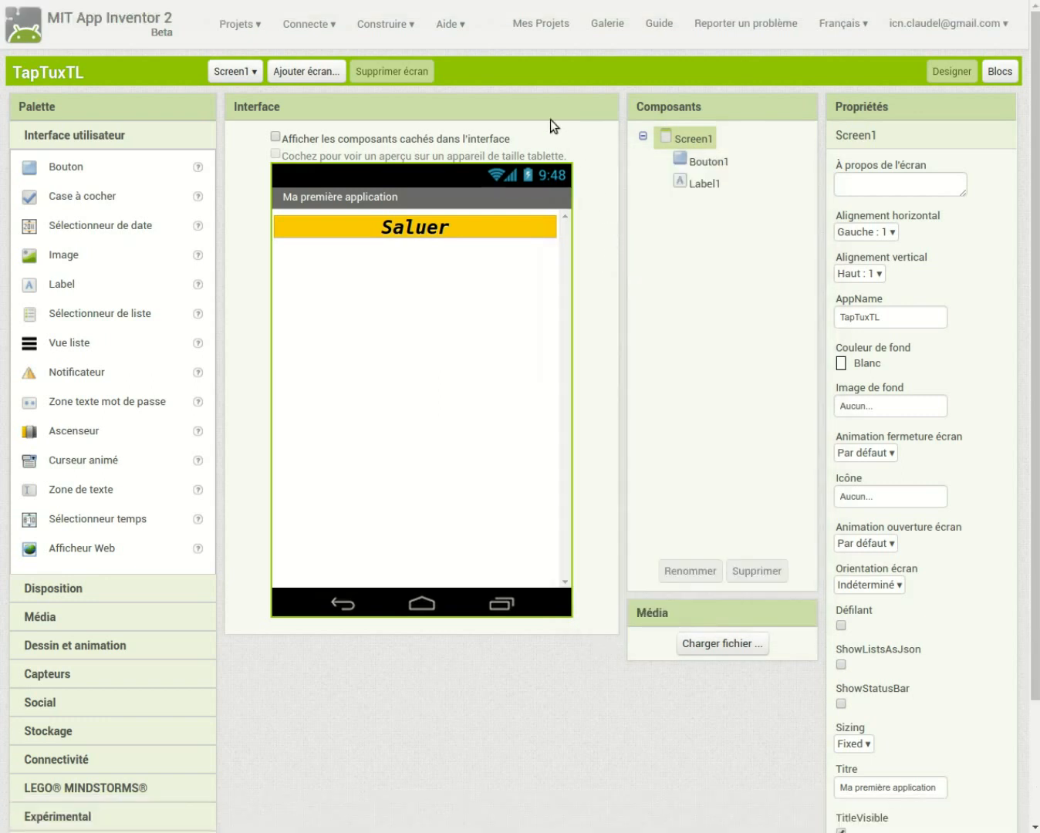
- Build the app as an .apk for the computer and save it as TapTuxTL.apk in the TapTux folder
{"action": "left_click", "coordinate": [418, 22]}
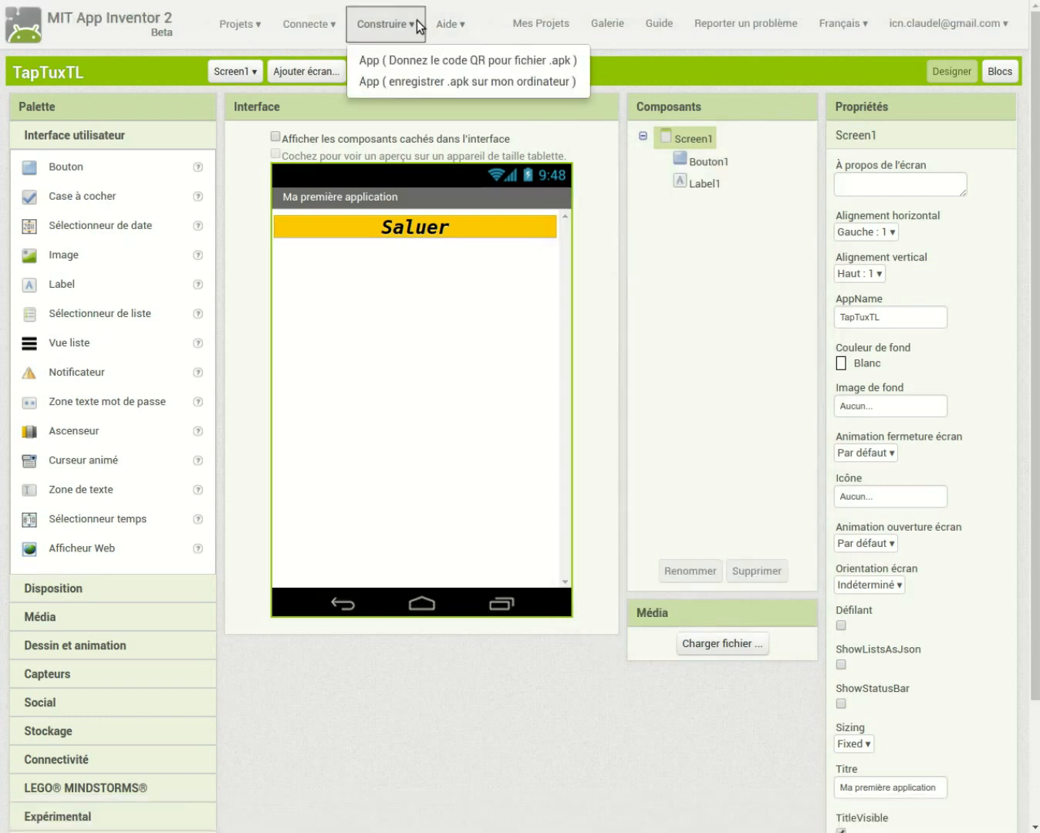
{"action": "left_click", "coordinate": [584, 82]}
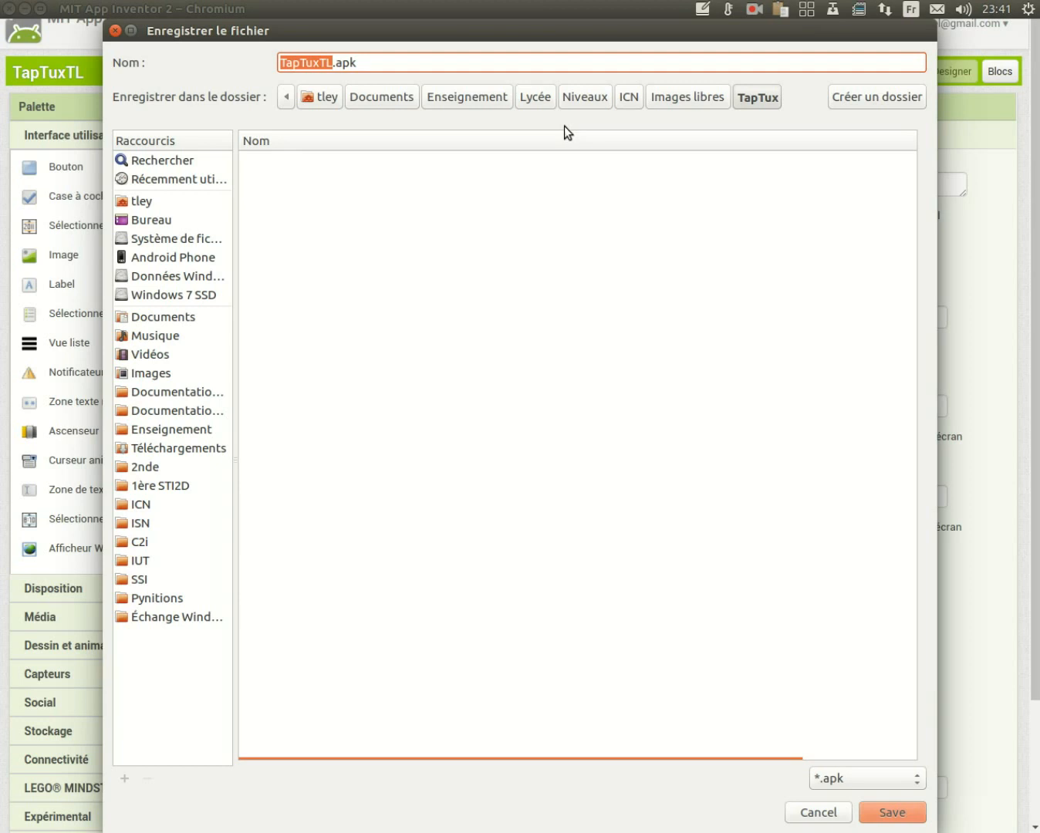
{"action": "left_click", "coordinate": [887, 811]}
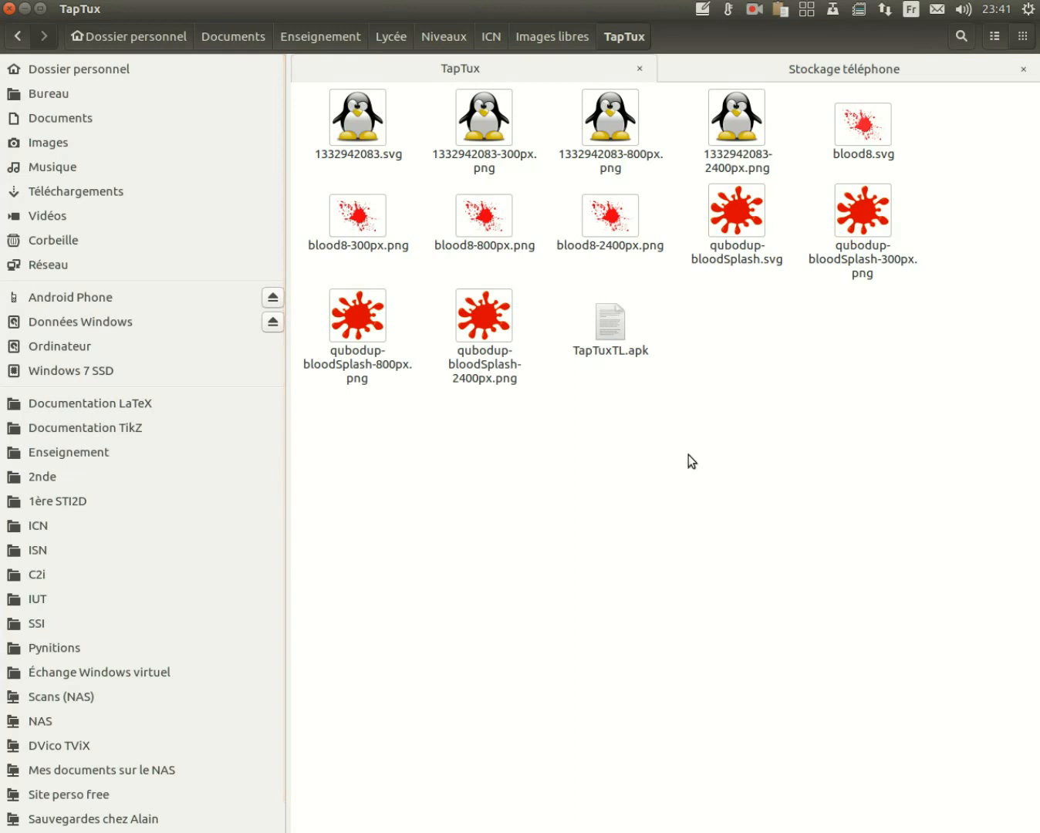
- In the file manager, copy TapTuxTL.apk from the TapTux folder into the Android phone's Stockage téléphone root
{"action": "left_click", "coordinate": [606, 357]}
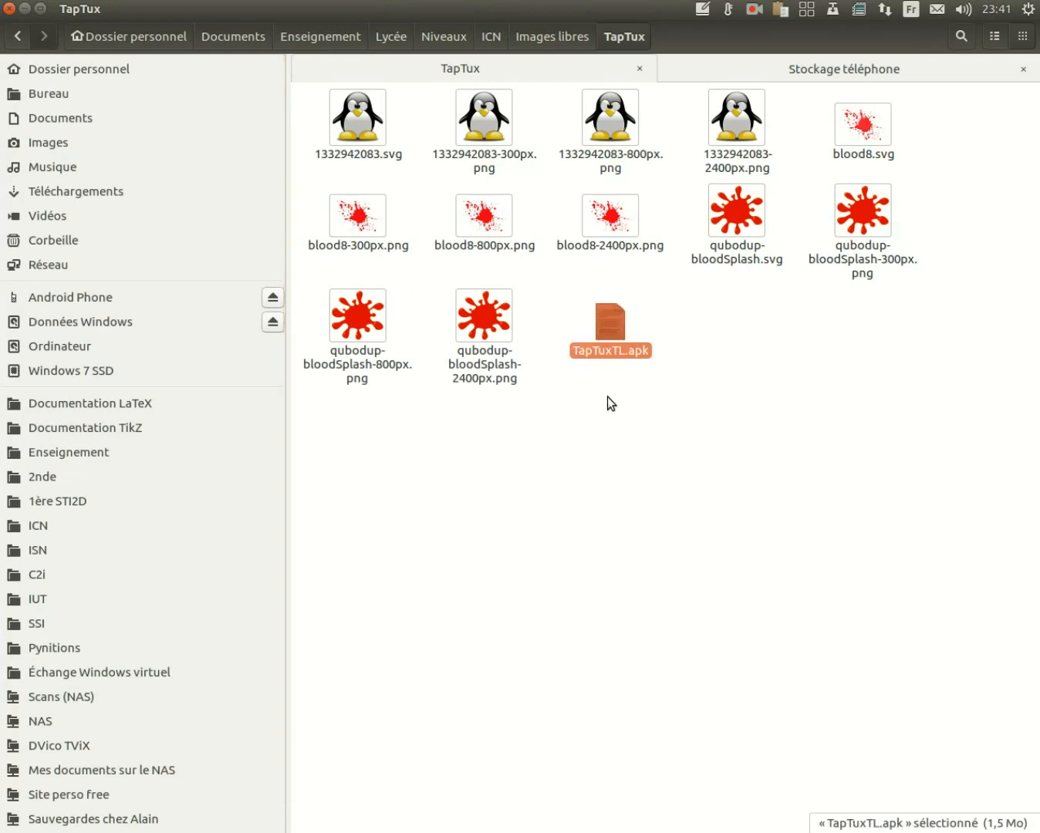
{"action": "left_click", "coordinate": [805, 69]}
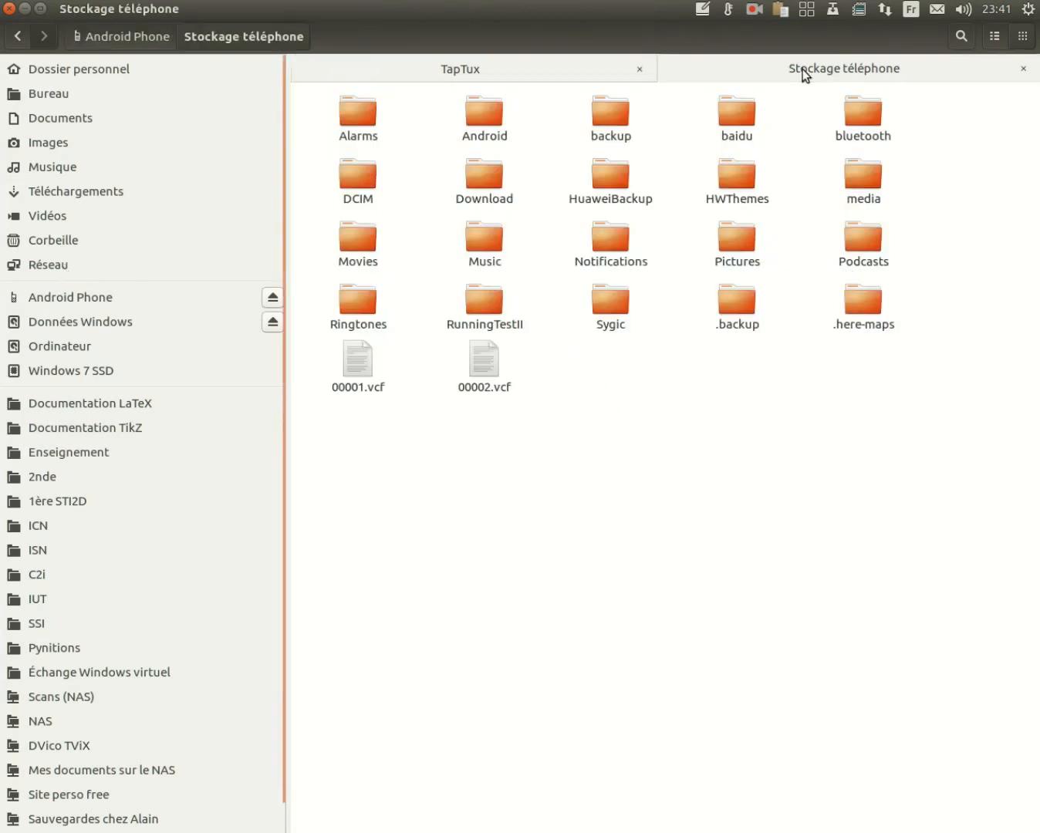
{"action": "left_click", "coordinate": [553, 67]}
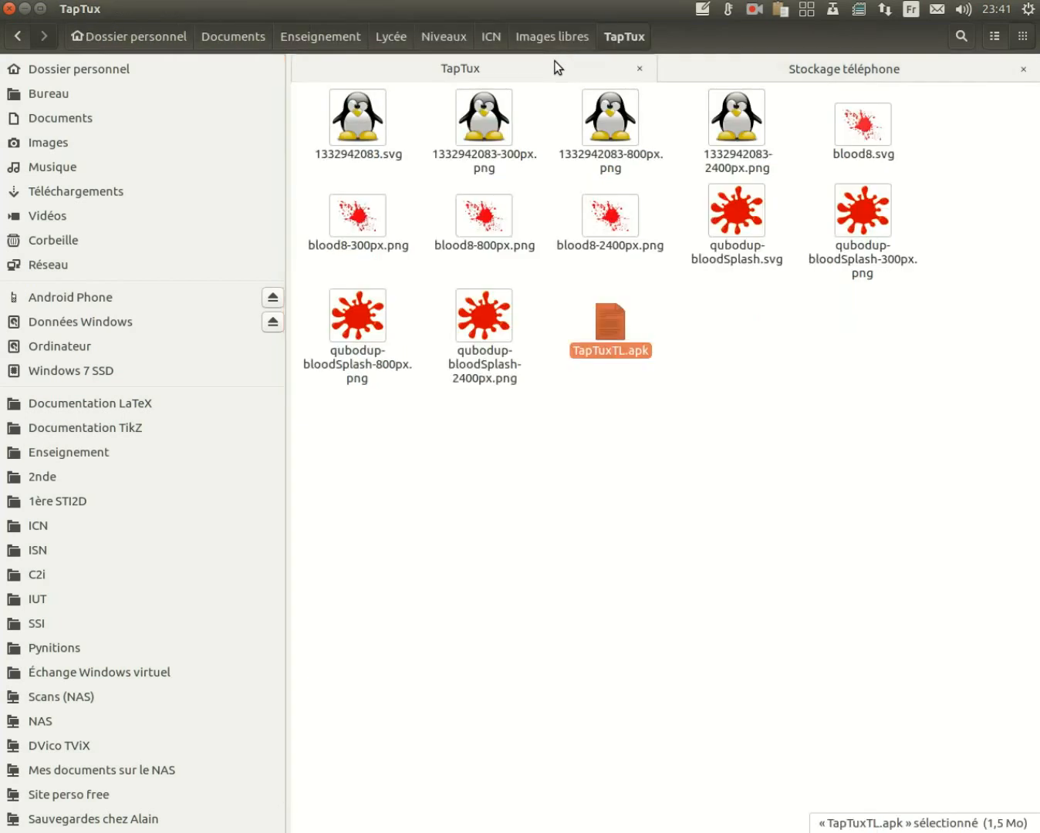
{"action": "right_click", "coordinate": [613, 320]}
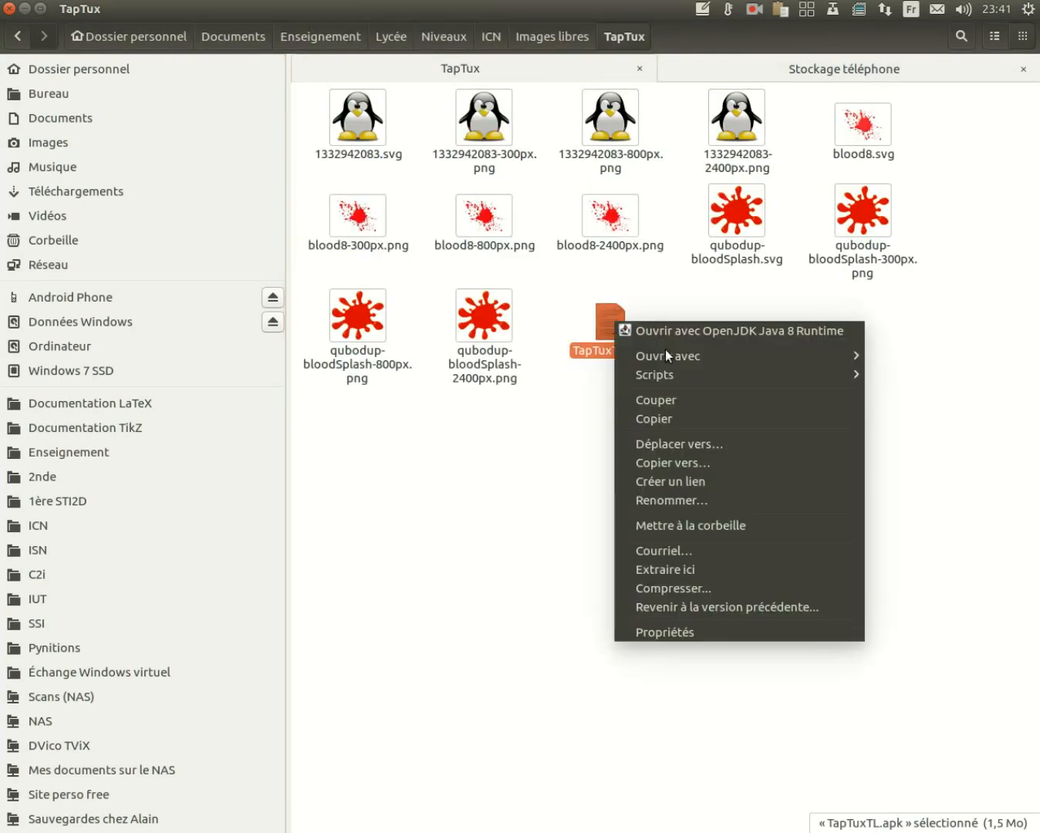
{"action": "left_click", "coordinate": [697, 420]}
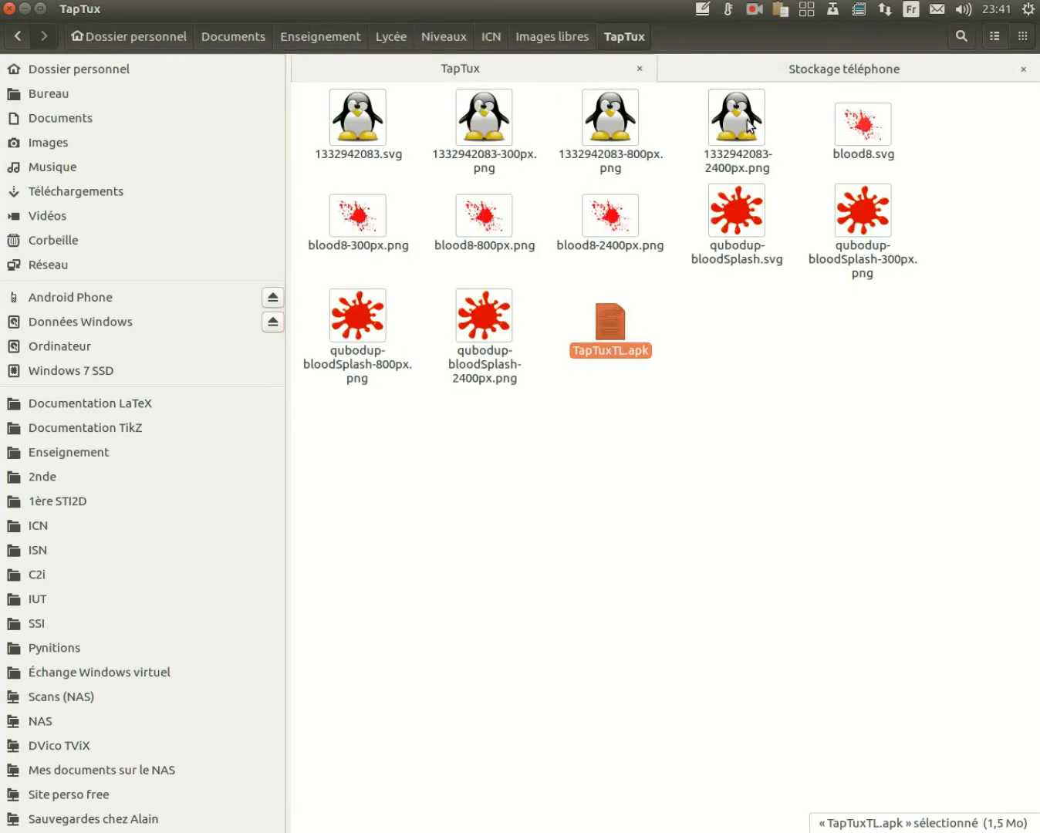
{"action": "left_click", "coordinate": [766, 68]}
{"action": "right_click", "coordinate": [671, 380]}
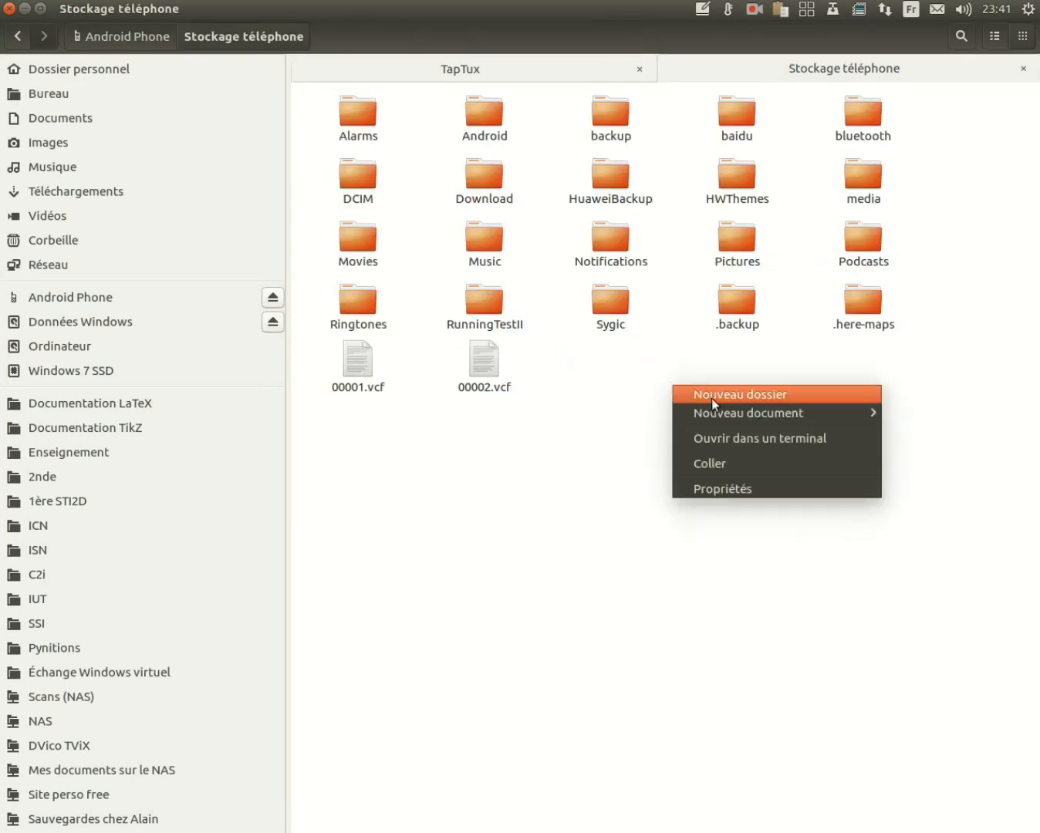
{"action": "left_click", "coordinate": [718, 463]}
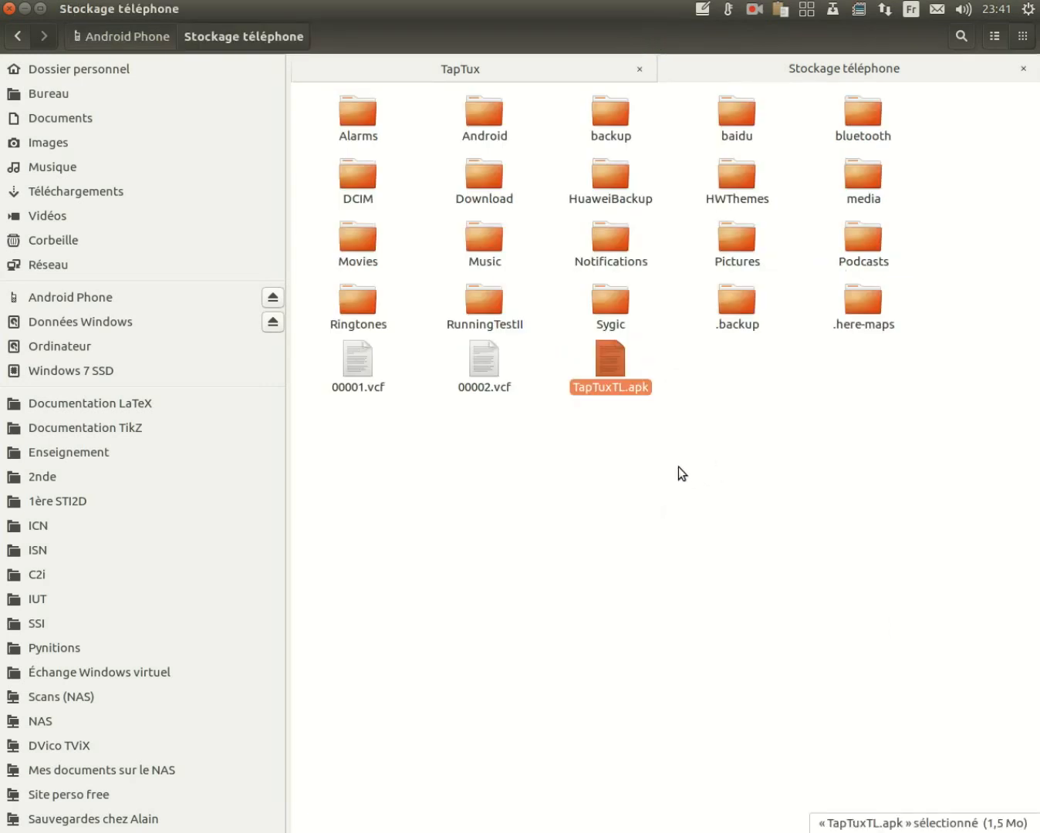